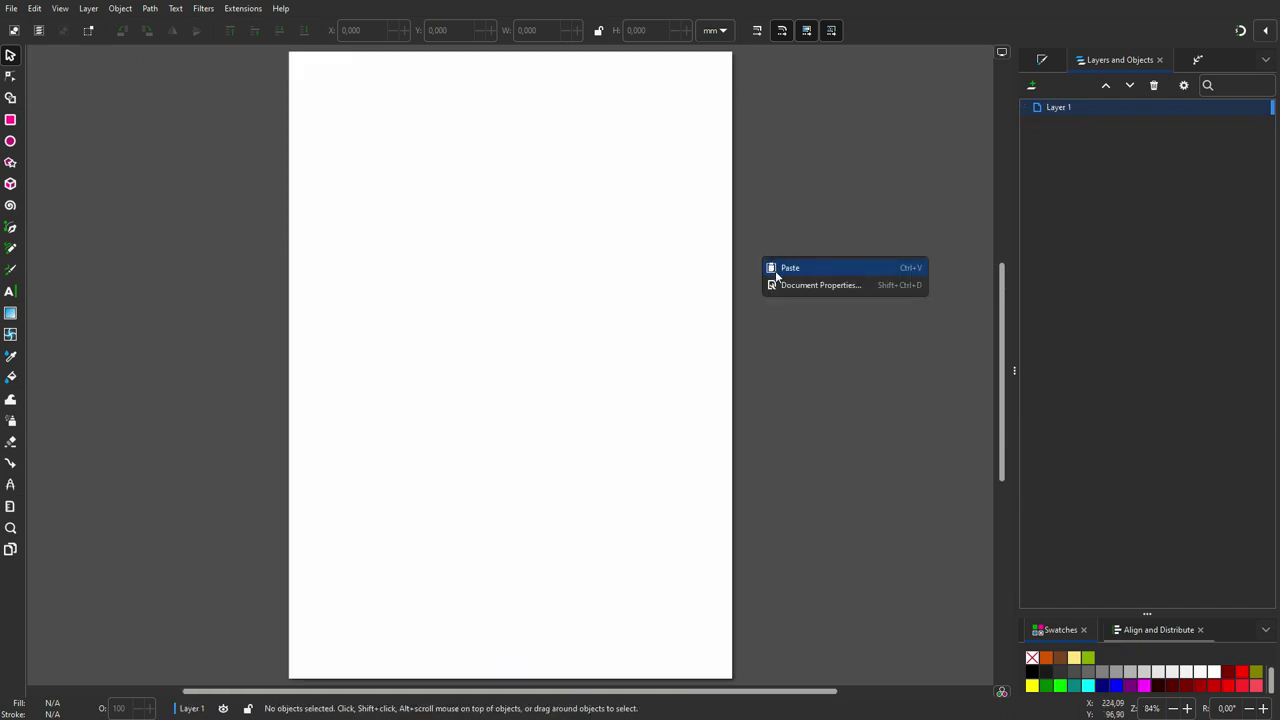
Set the page to landscape A4 (297 × 210 mm) and fit it in the window.
{"action": "left_click", "coordinate": [784, 284]}
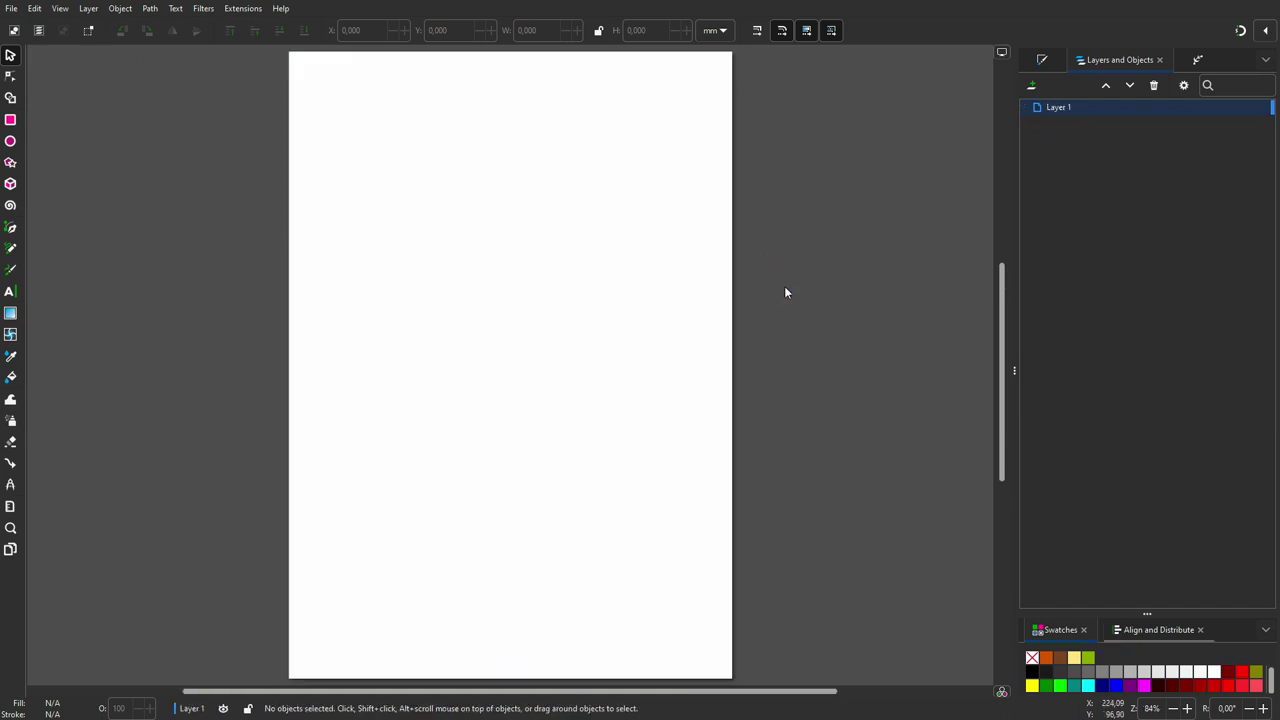
{"action": "left_click", "coordinate": [599, 299]}
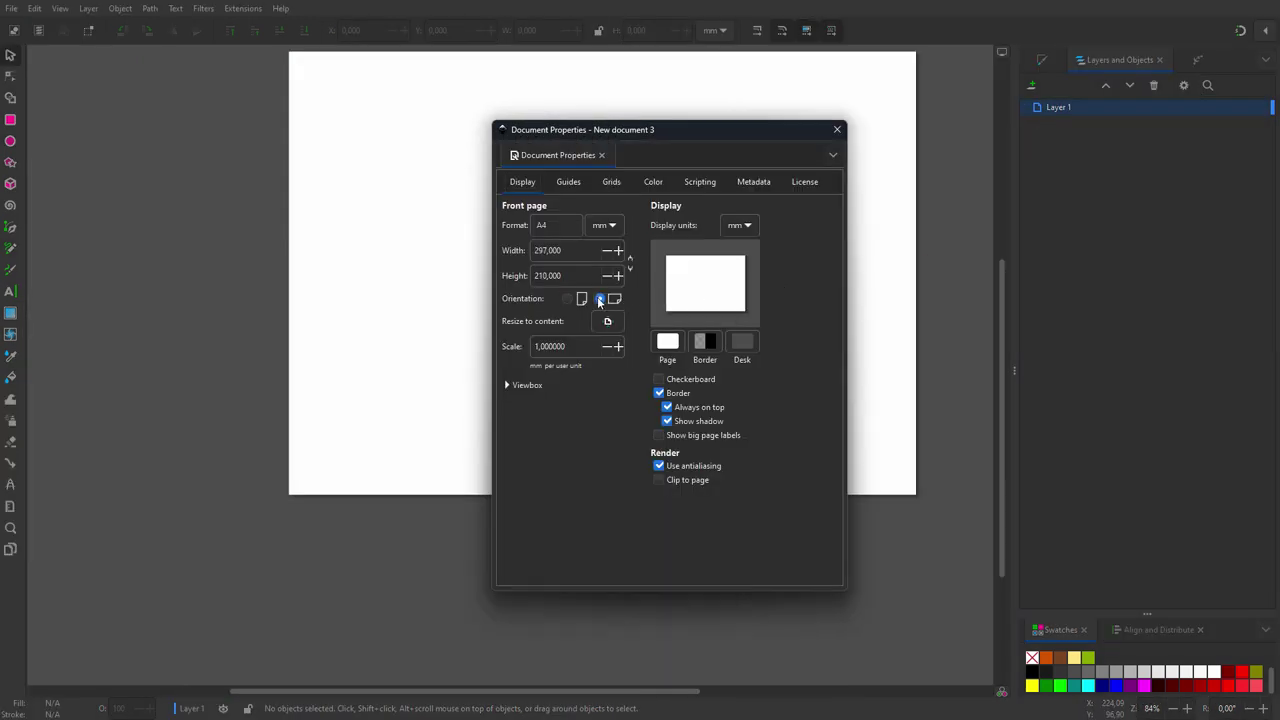
{"action": "left_click", "coordinate": [836, 130]}
{"action": "key", "text": "5"}
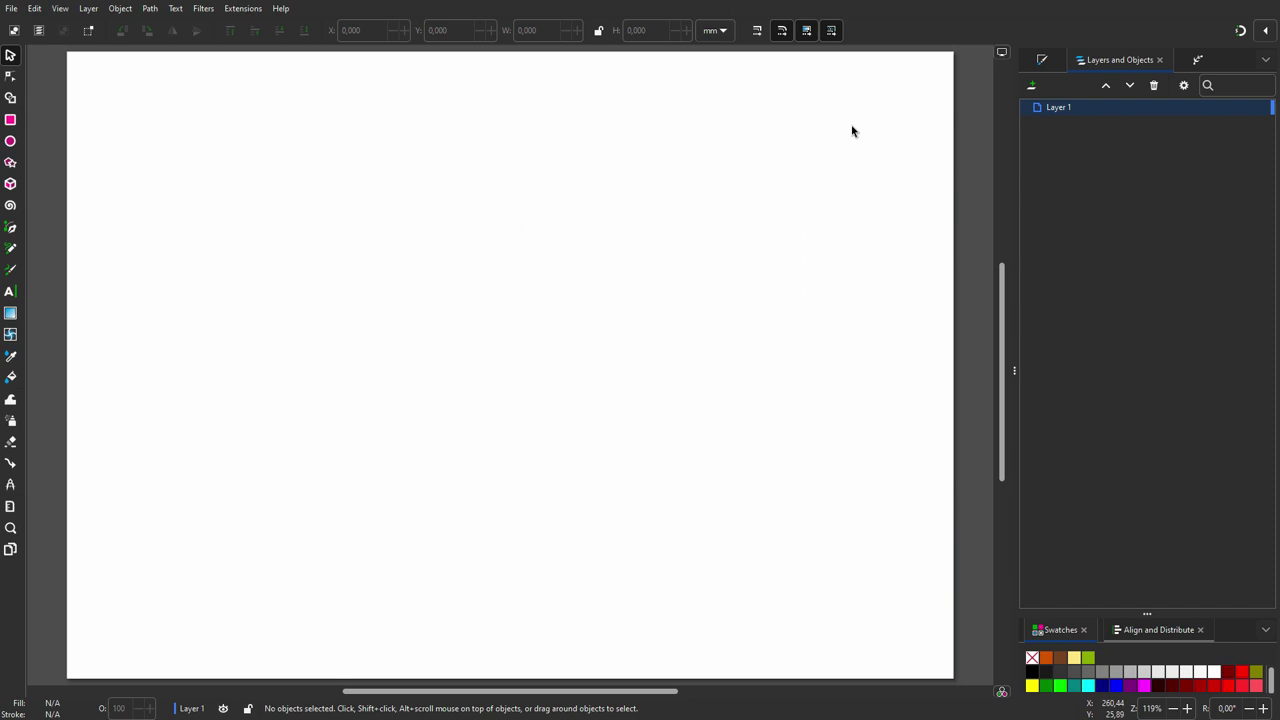
With snapping on, draw a black rectangle covering the whole page.
{"action": "left_click", "coordinate": [1234, 34]}
{"action": "left_click", "coordinate": [10, 119]}
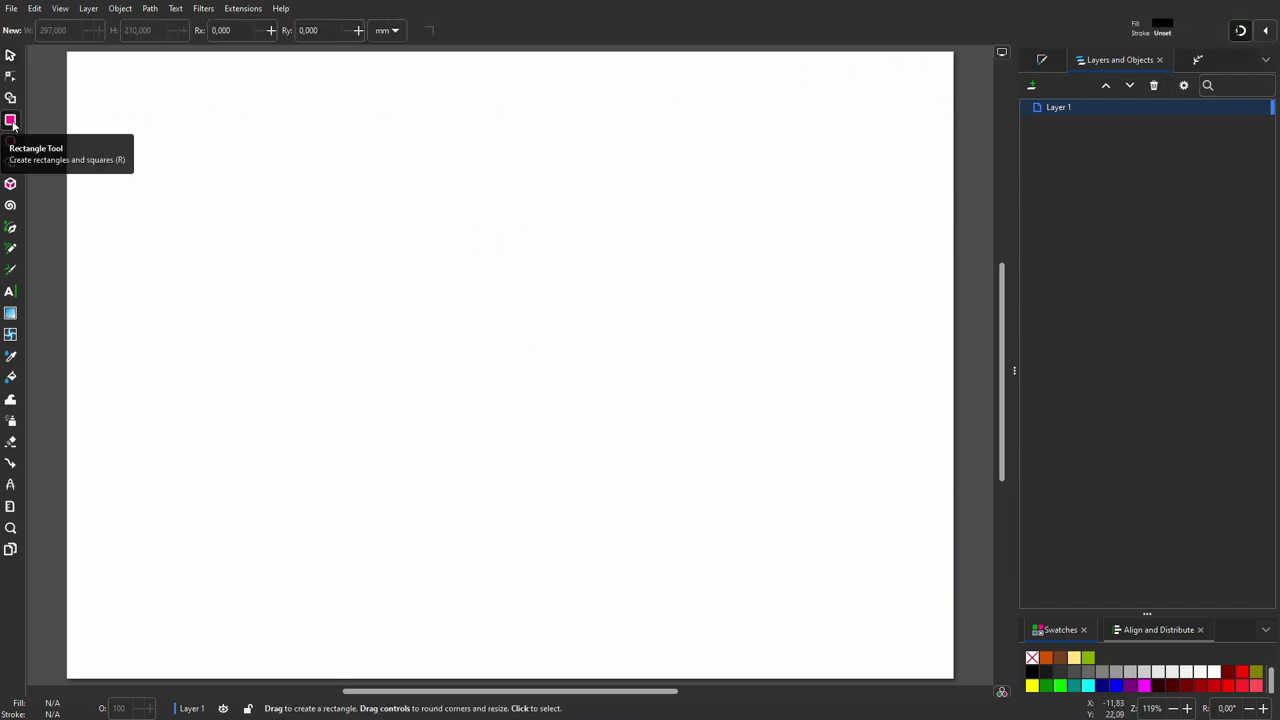
{"action": "mouse_move", "coordinate": [68, 56]}
{"action": "left_mouse_down"}
{"action": "mouse_move", "coordinate": [554, 446]}
{"action": "mouse_move", "coordinate": [956, 670]}
{"action": "left_mouse_up"}
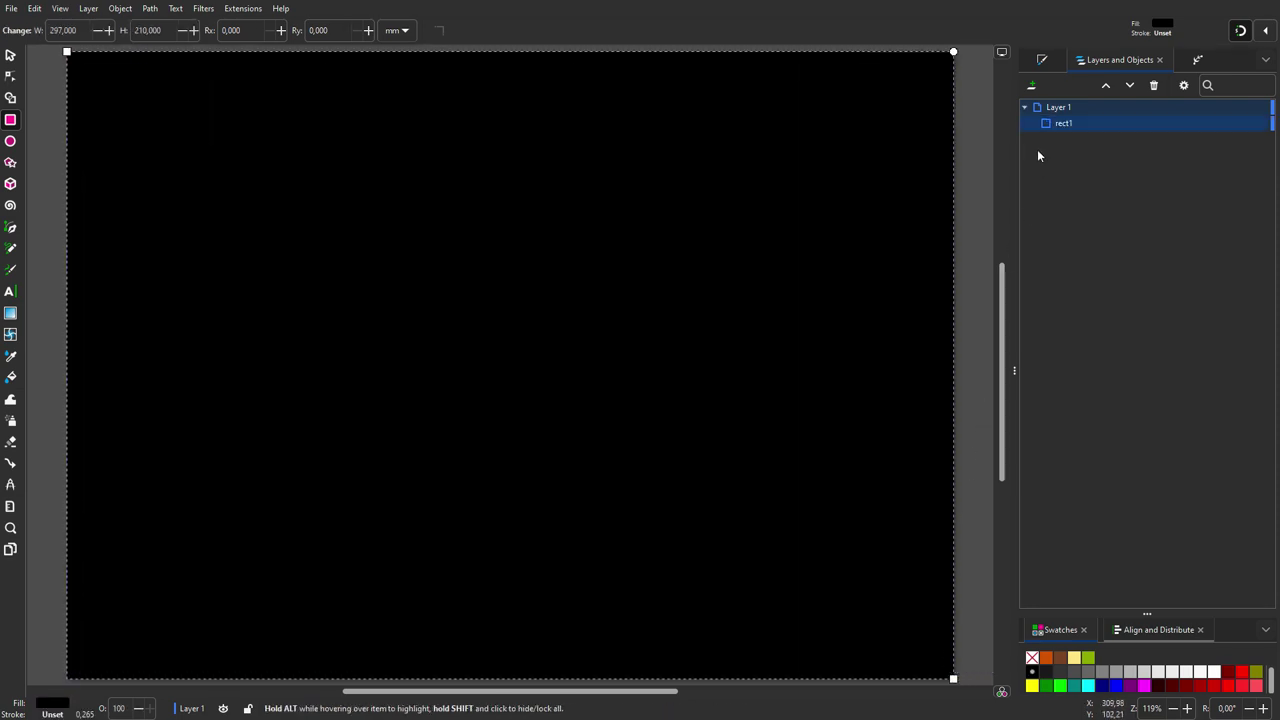
Give the rectangle a radial gradient with an orange centre stop and a red outer stop.
{"action": "left_click", "coordinate": [1043, 61]}
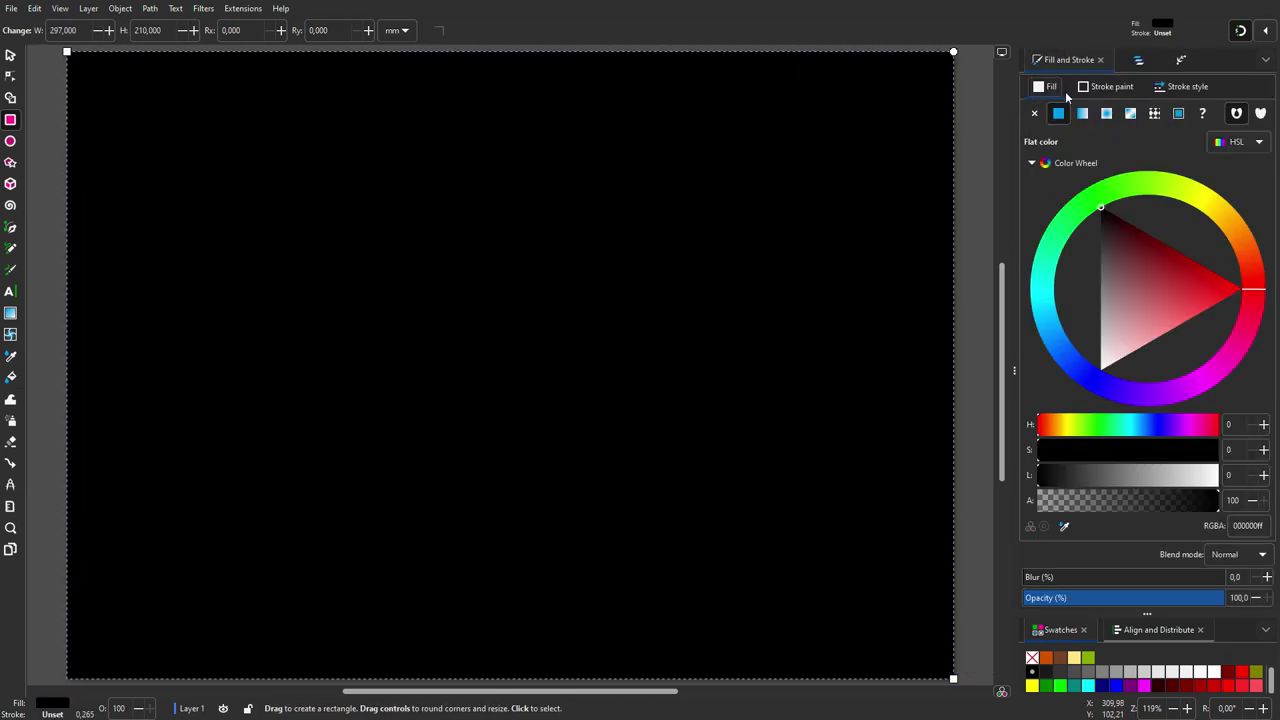
{"action": "left_click", "coordinate": [1106, 114]}
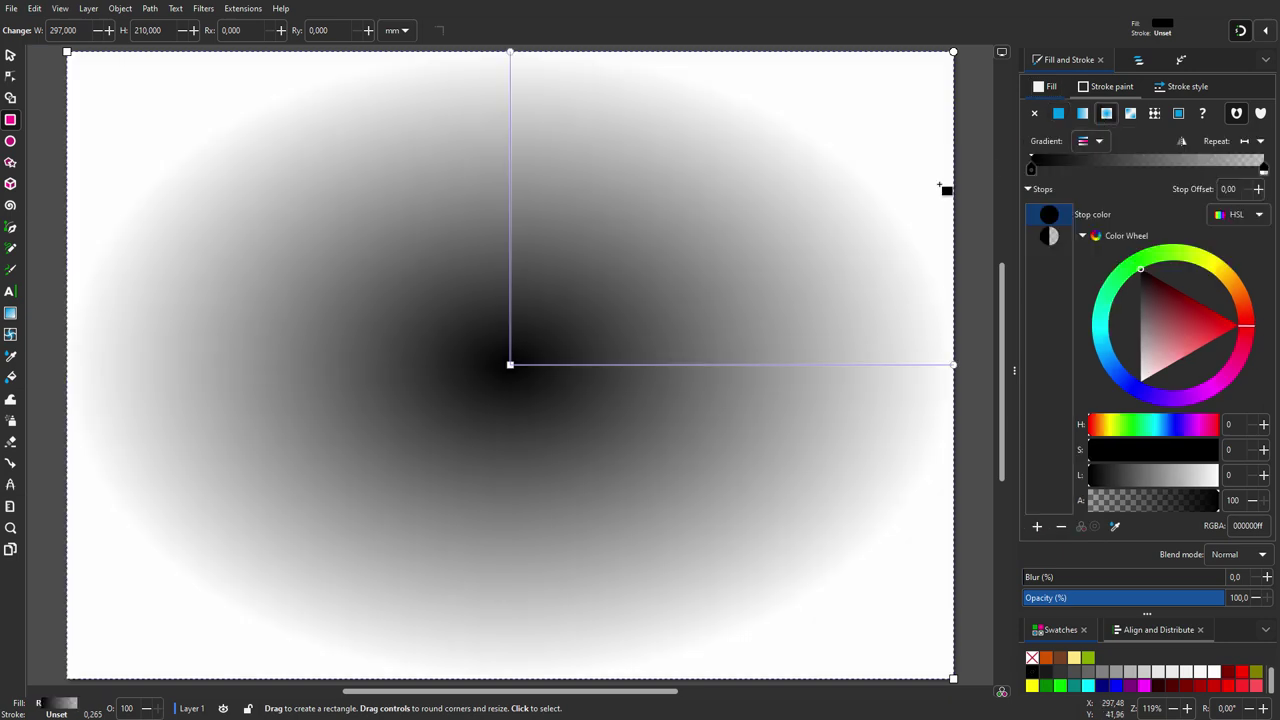
{"action": "left_click", "coordinate": [510, 364]}
{"action": "left_click_drag", "start_coordinate": [1148, 614], "coordinate": [1148, 552]}
{"action": "left_click", "coordinate": [1116, 651]}
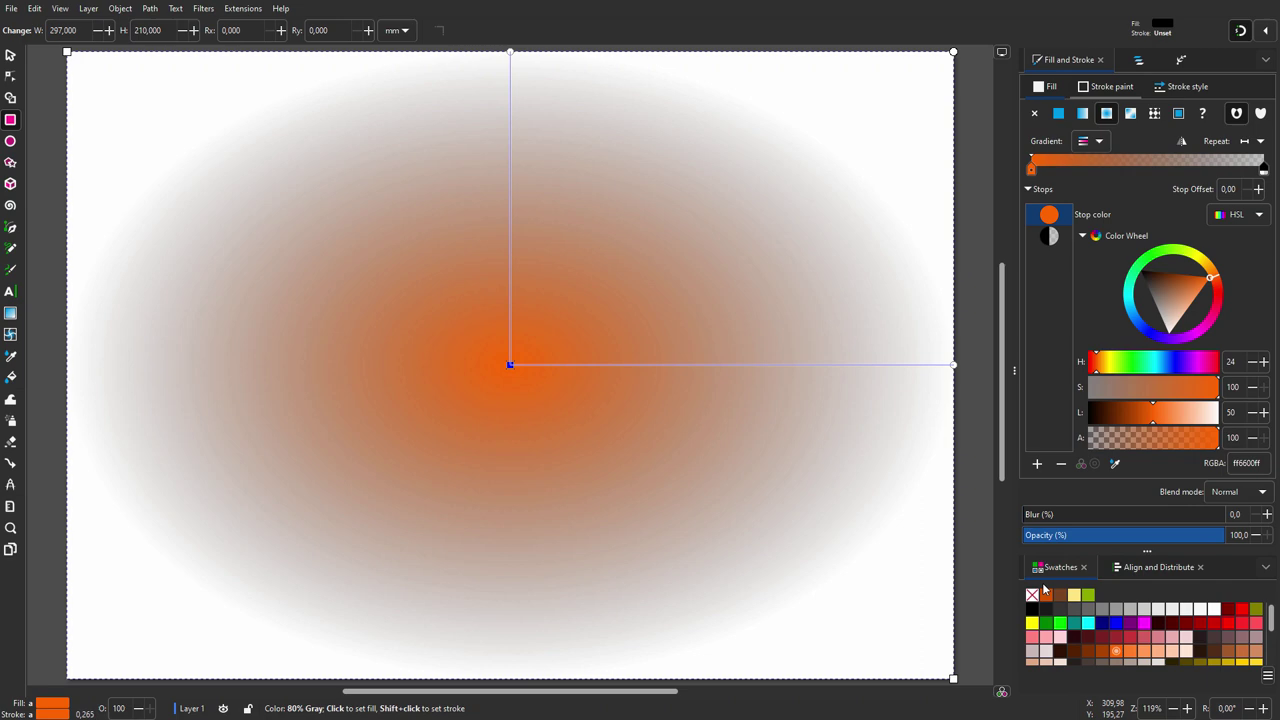
{"action": "left_click", "coordinate": [953, 364]}
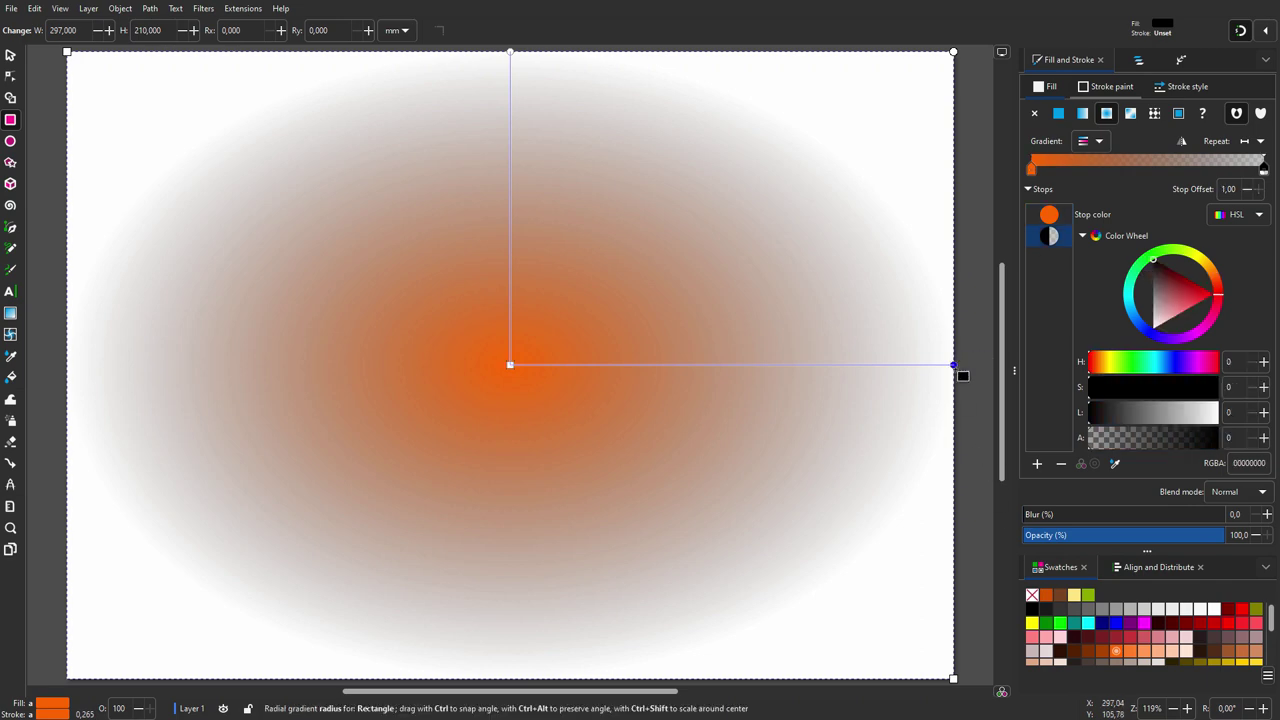
{"action": "left_click", "coordinate": [1242, 611]}
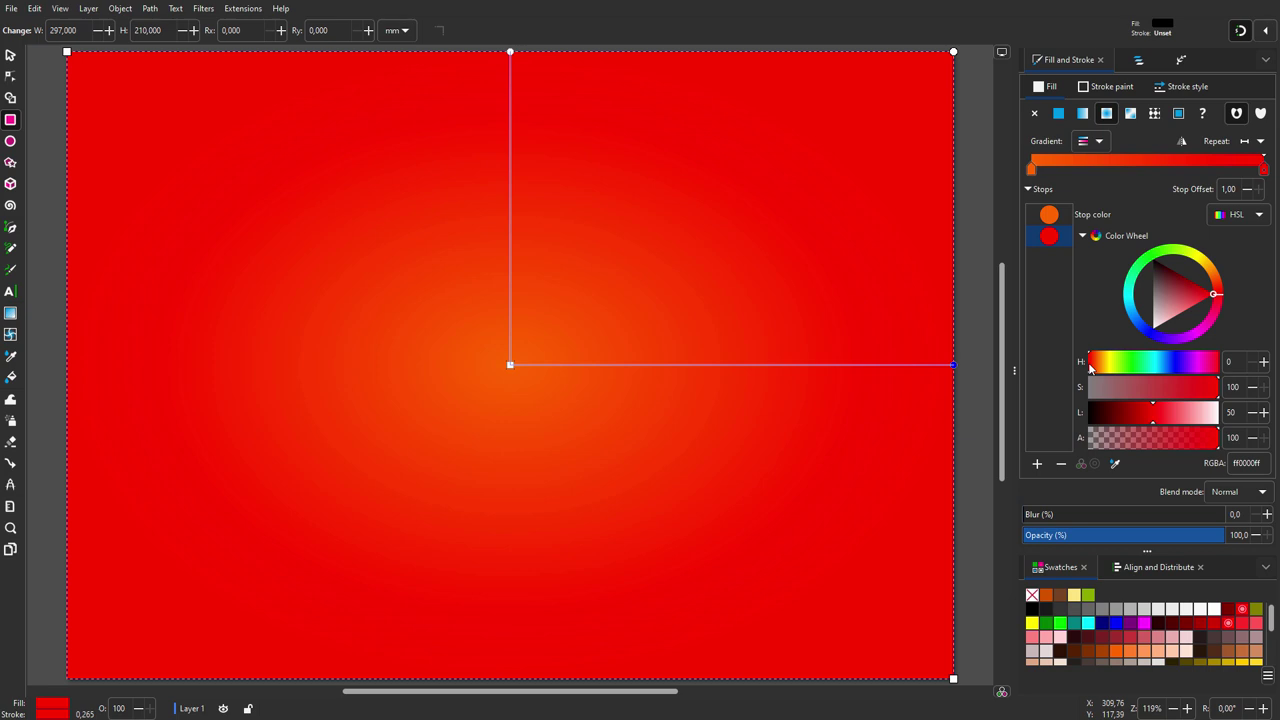
Raise the outer stop's hue to 13 for an ff4000ff orange-red edge.
{"action": "scroll", "coordinate": [1090, 367], "scroll_direction": "up", "scroll_amount": 4}
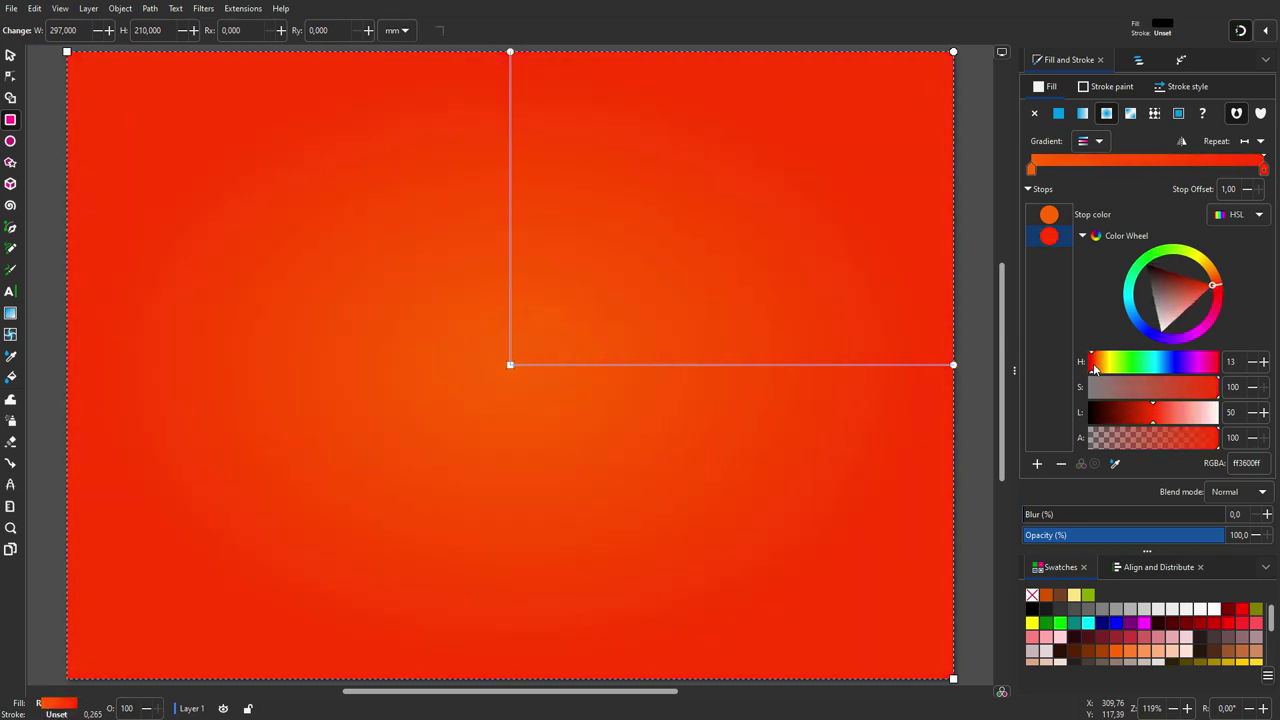
{"action": "scroll", "coordinate": [1090, 367], "scroll_direction": "down", "scroll_amount": 2}
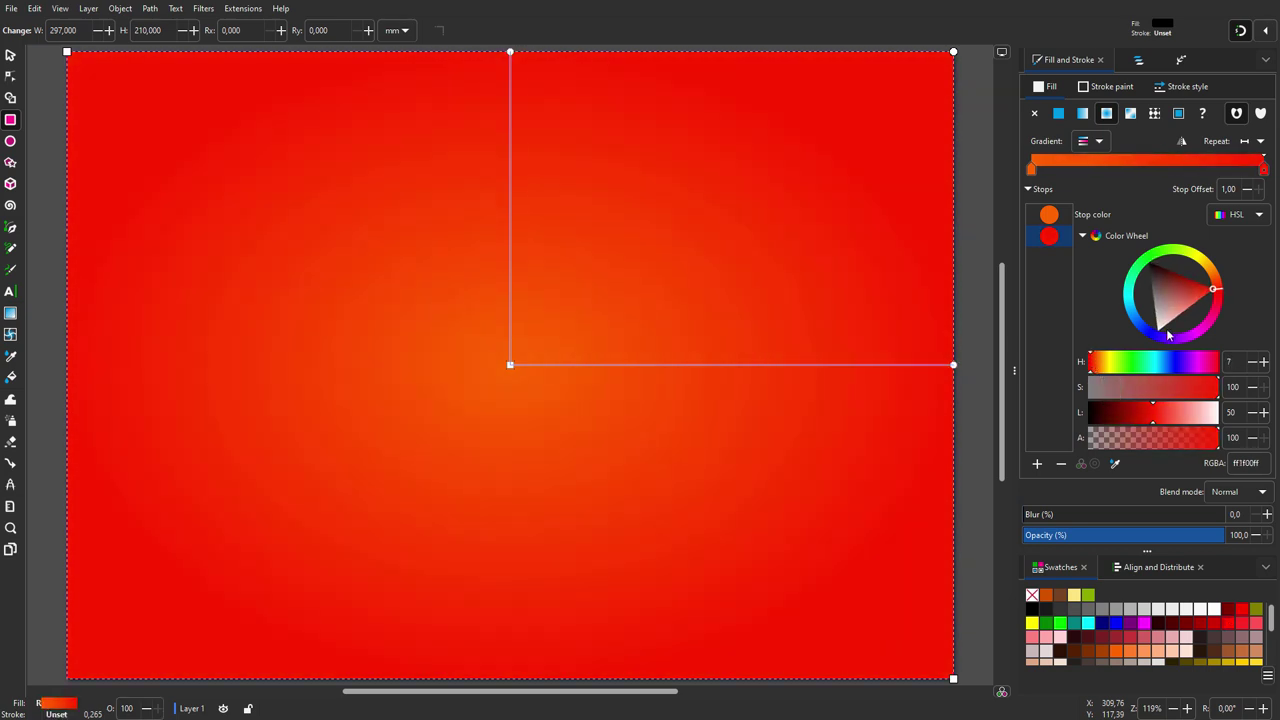
{"action": "left_click_drag", "start_coordinate": [1218, 296], "coordinate": [1218, 294]}
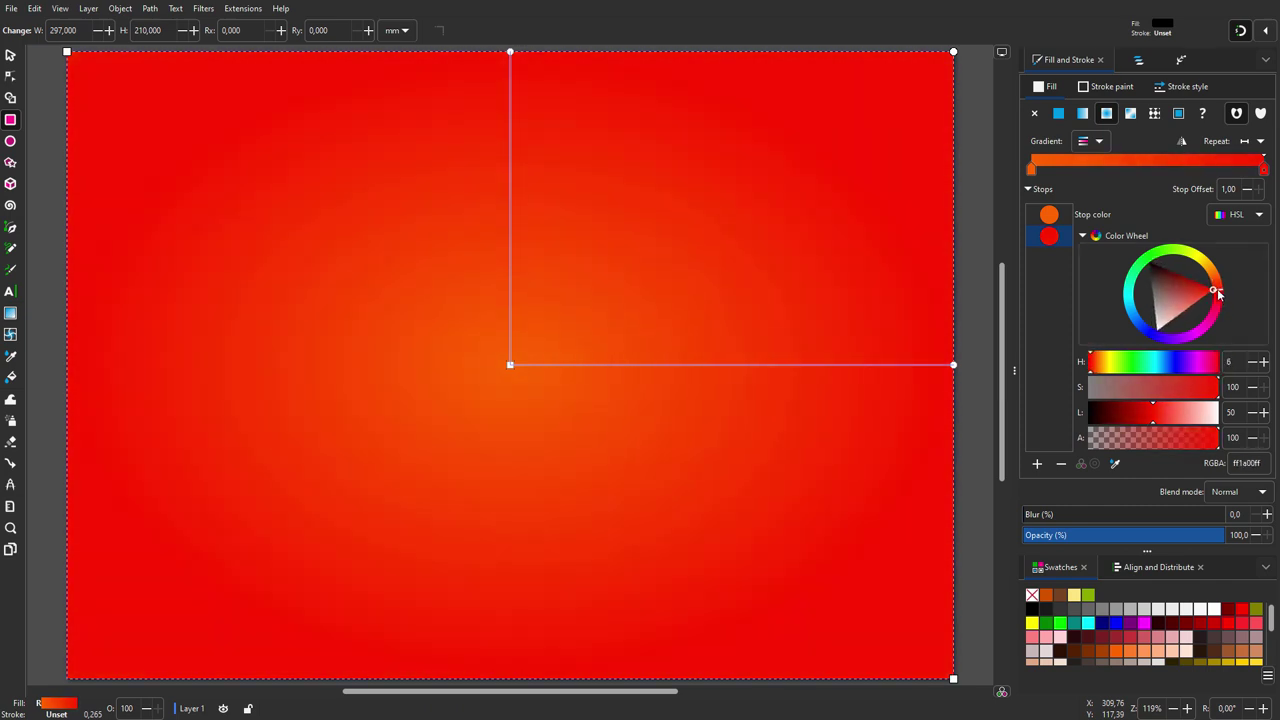
{"action": "left_click", "coordinate": [1263, 362]}
{"action": "left_click", "coordinate": [1263, 362]}
{"action": "left_click", "coordinate": [1263, 362]}
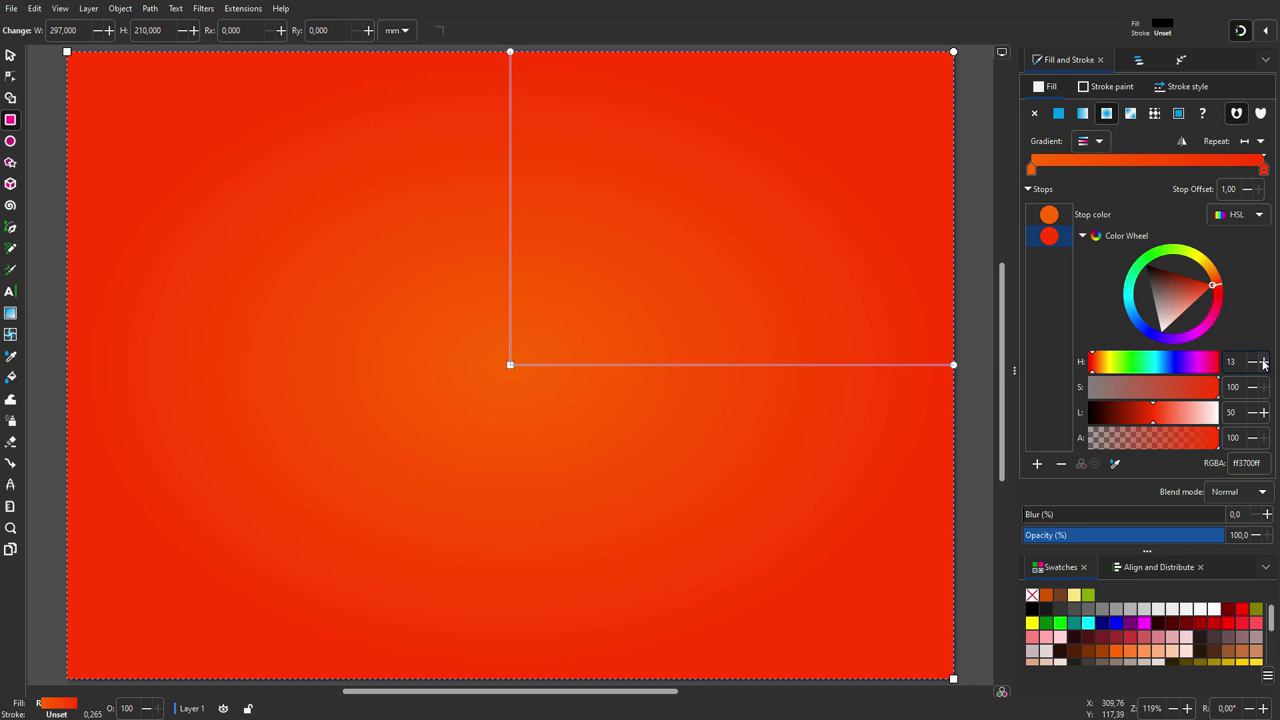
Set outer hue 15, centre stop hue 38 and lightness 61 (ffba3dff), then flatten the gradient vertically.
{"action": "left_click", "coordinate": [1263, 362]}
{"action": "left_click", "coordinate": [1263, 362]}
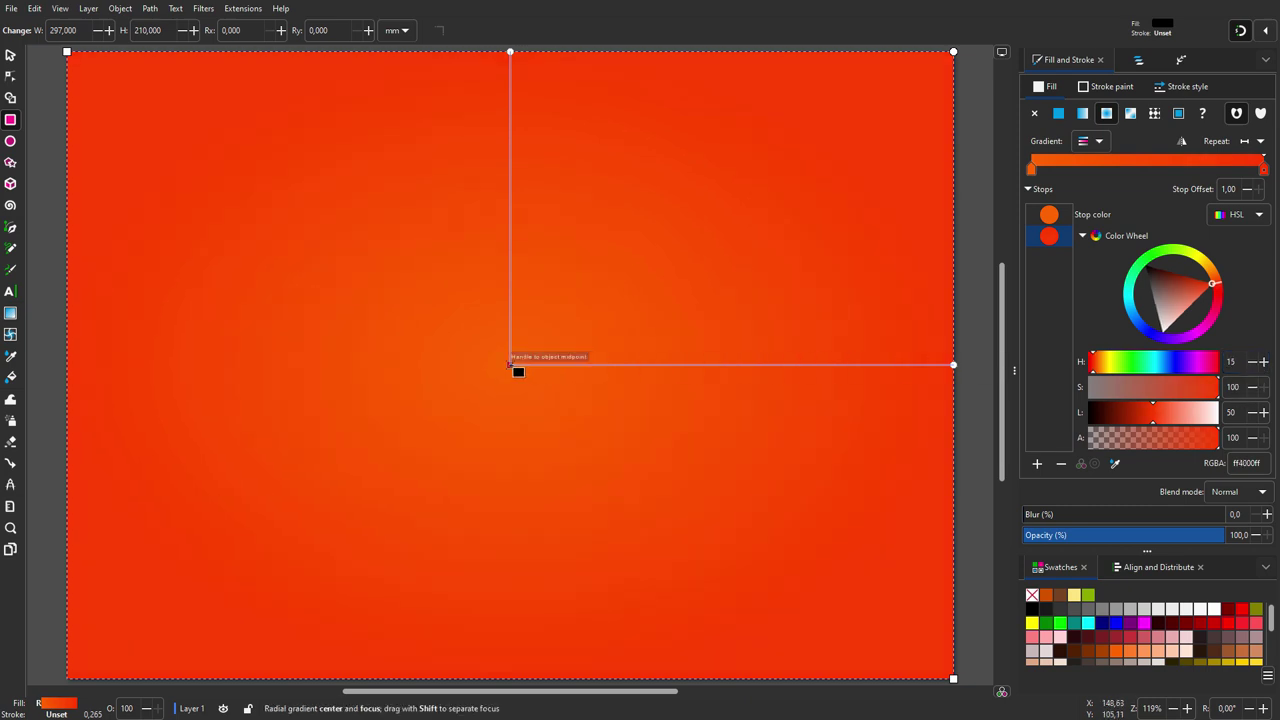
{"action": "left_click", "coordinate": [511, 364]}
{"action": "left_click", "coordinate": [1097, 363]}
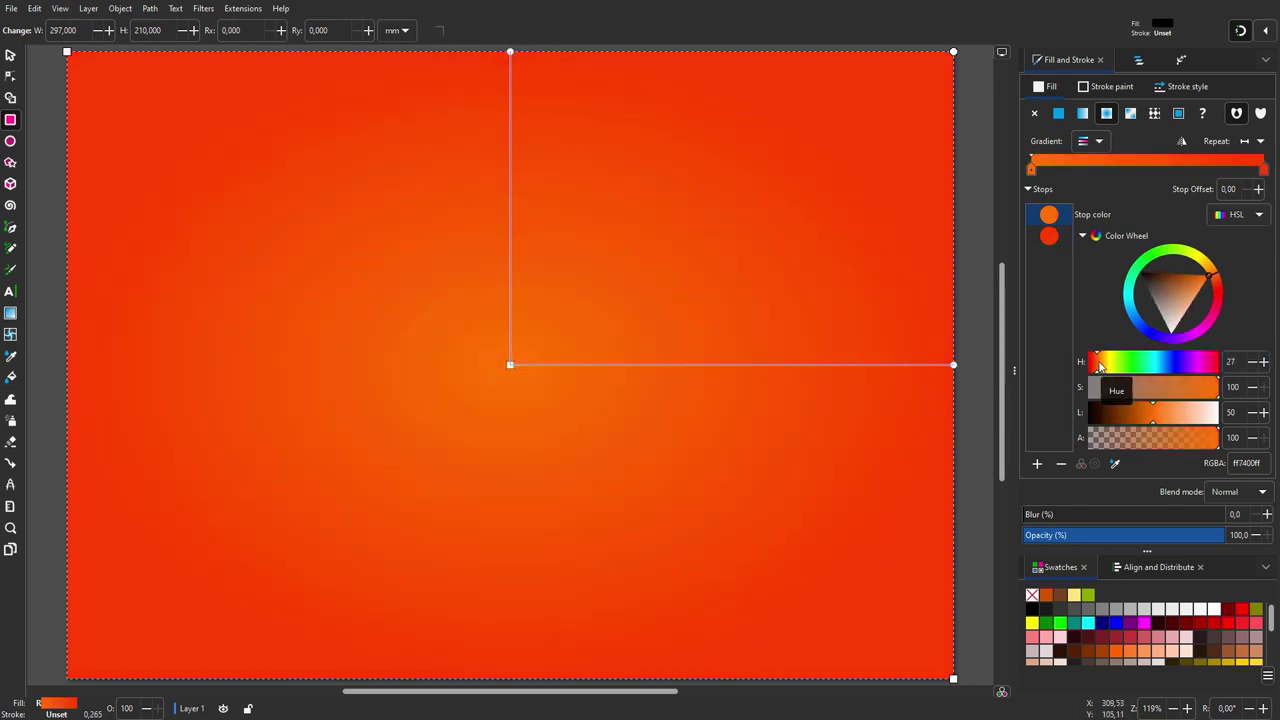
{"action": "left_click_drag", "start_coordinate": [1097, 363], "coordinate": [1103, 365]}
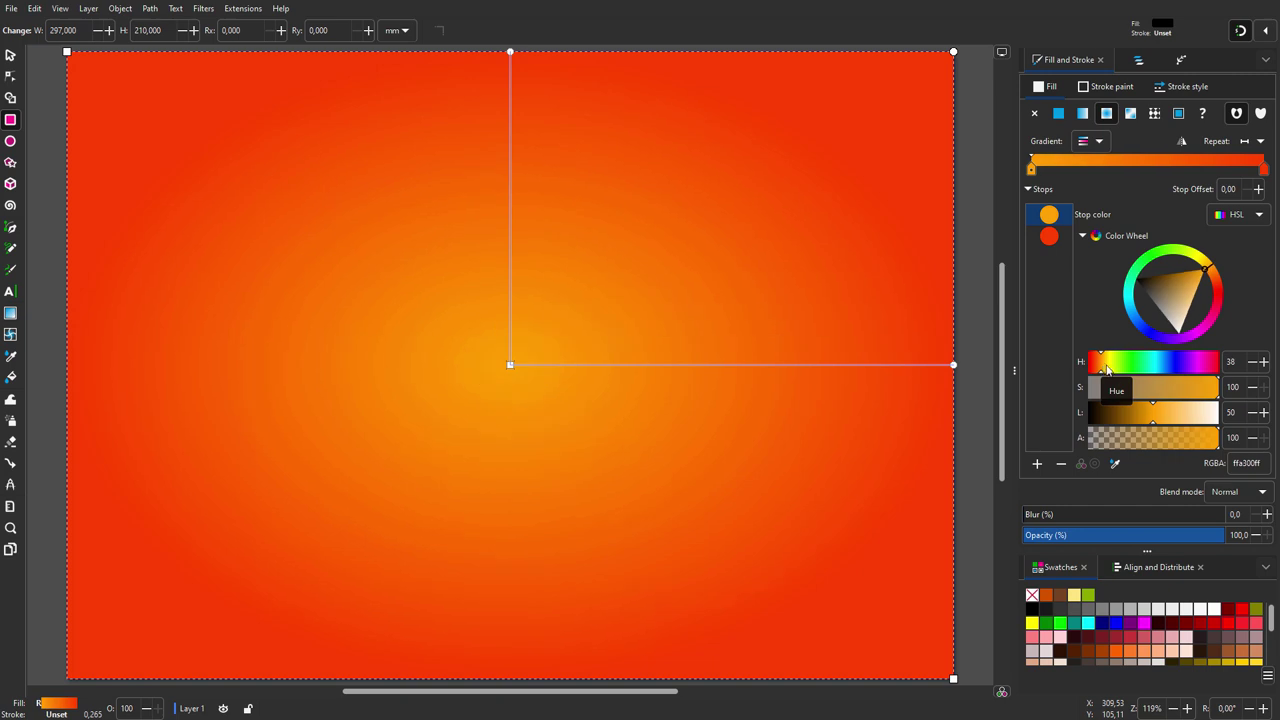
{"action": "left_click_drag", "start_coordinate": [1155, 414], "coordinate": [1175, 414]}
{"action": "left_click_drag", "start_coordinate": [510, 51], "coordinate": [511, 101]}
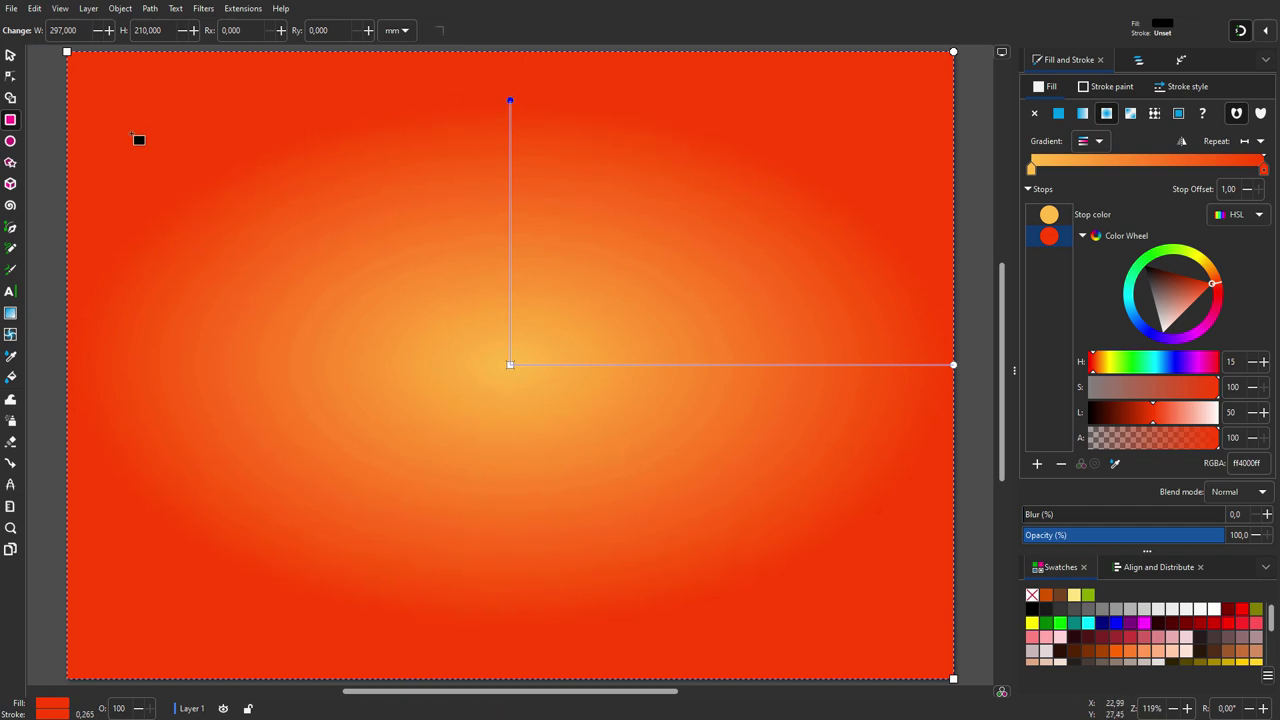
Draw a test star at upper left with the Star tool, then delete it.
{"action": "left_click", "coordinate": [11, 163]}
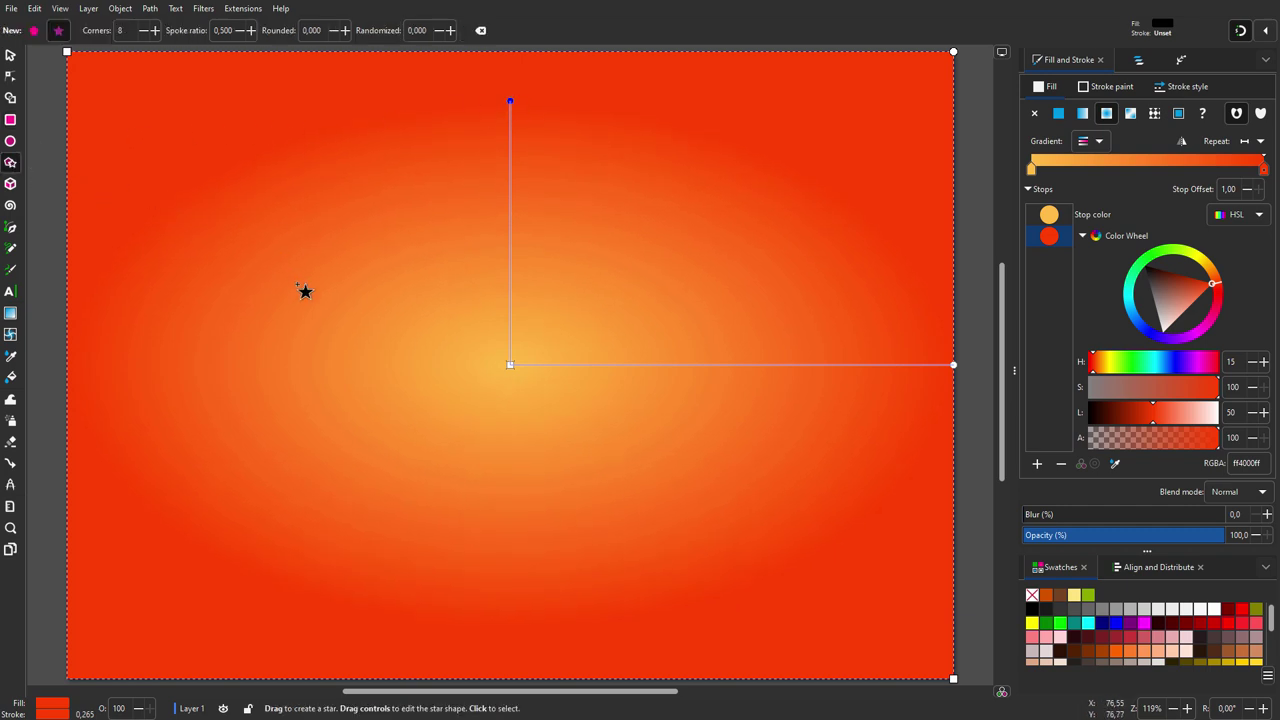
{"action": "left_click_drag", "start_coordinate": [298, 285], "coordinate": [425, 436]}
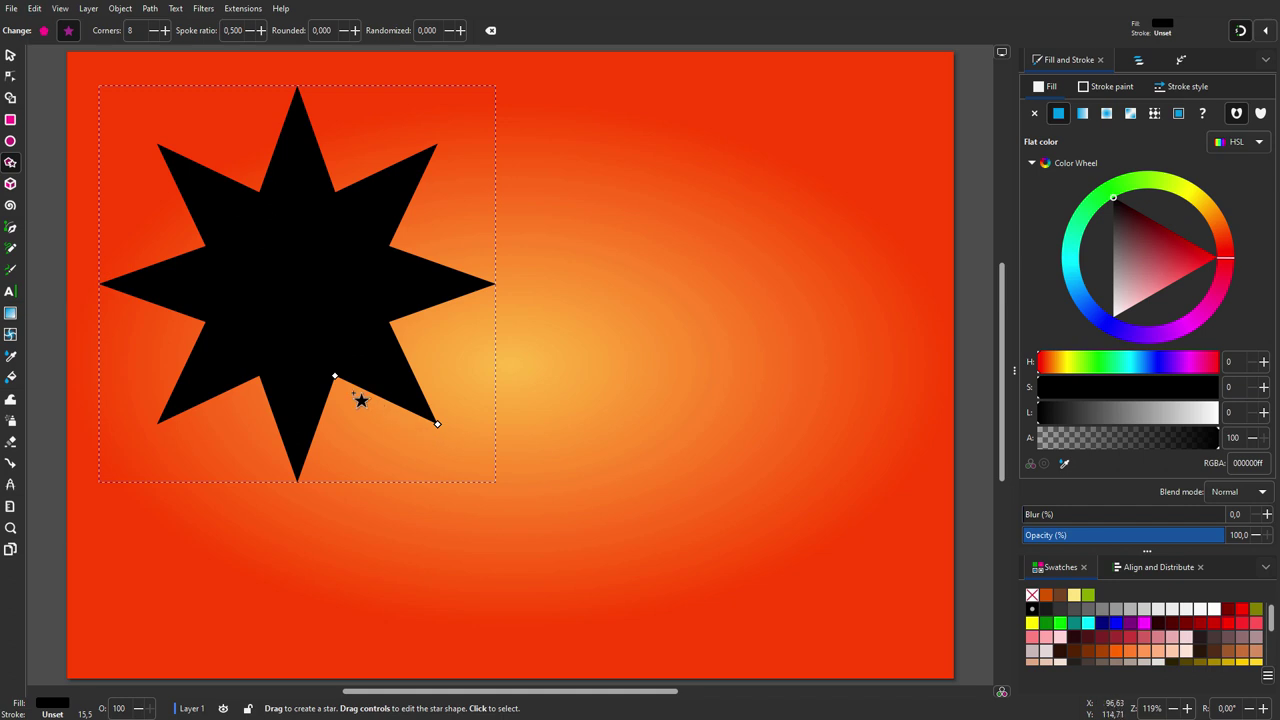
{"action": "mouse_move", "coordinate": [335, 376]}
{"action": "left_mouse_down"}
{"action": "mouse_move", "coordinate": [300, 286]}
{"action": "mouse_move", "coordinate": [354, 420]}
{"action": "mouse_move", "coordinate": [337, 377]}
{"action": "left_mouse_up"}
{"action": "scroll", "coordinate": [130, 30], "scroll_direction": "up", "scroll_amount": 1}
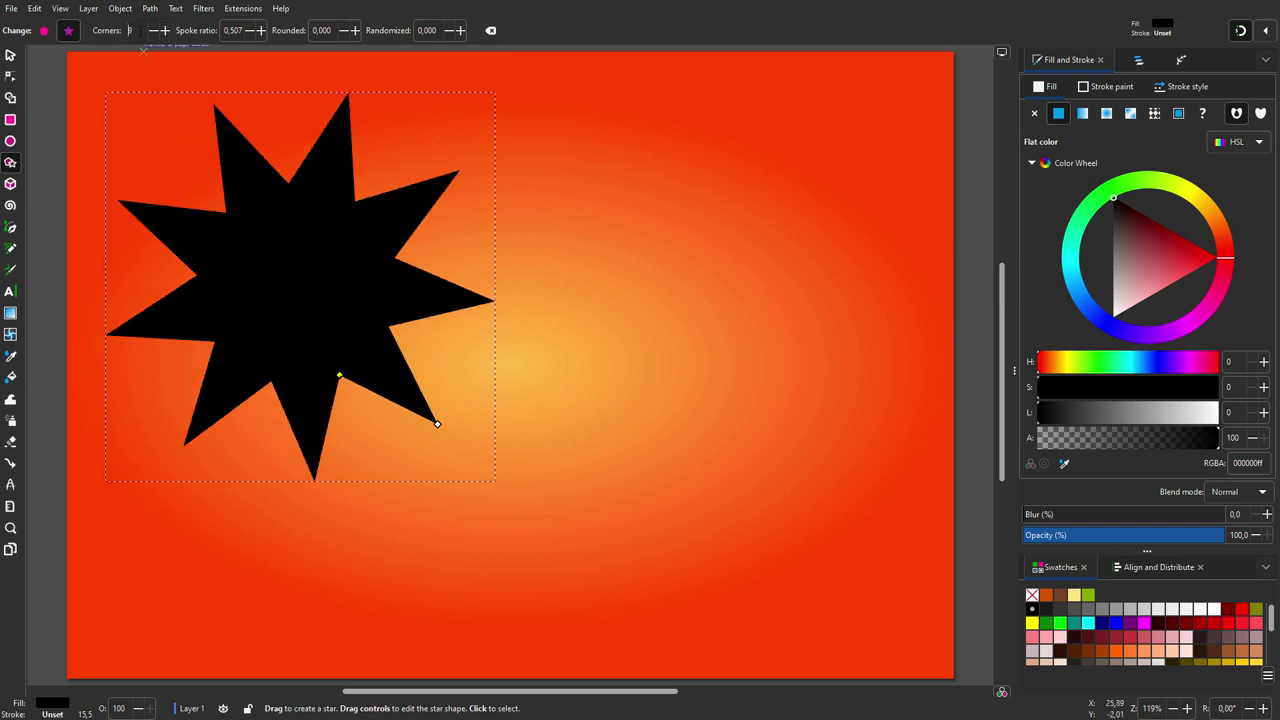
{"action": "scroll", "coordinate": [145, 40], "scroll_direction": "up", "scroll_amount": 13}
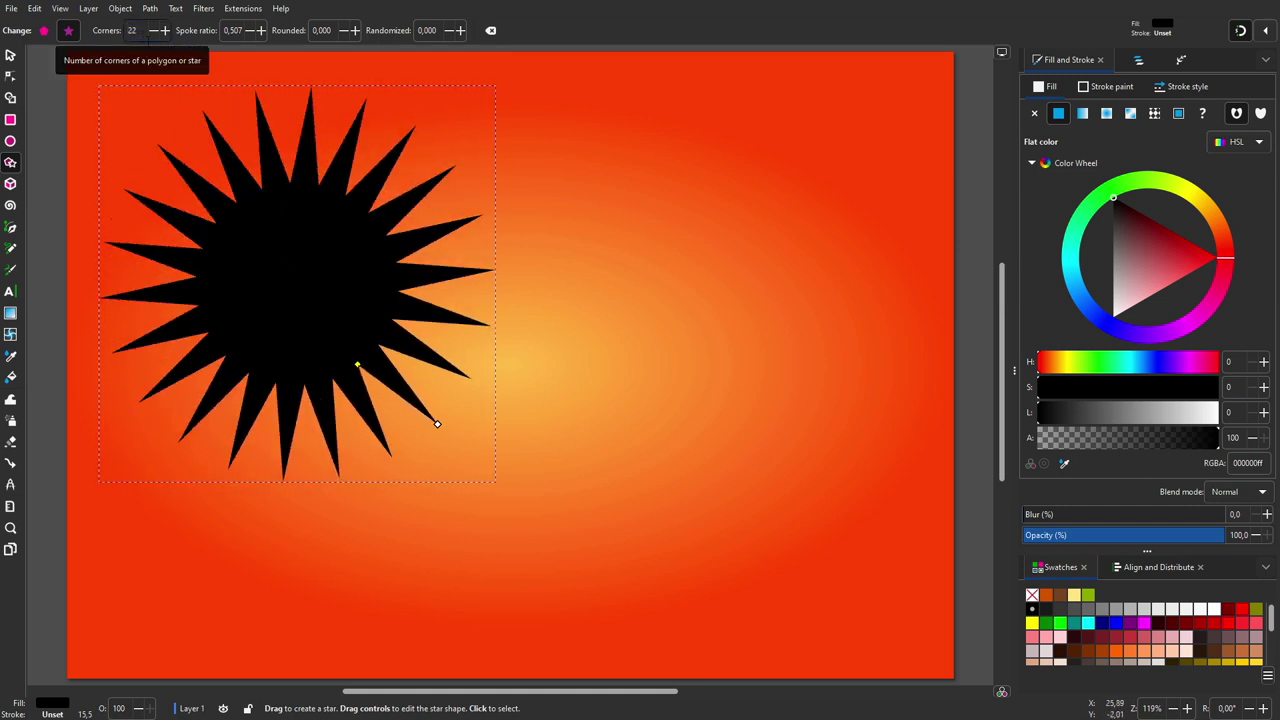
{"action": "key", "text": "Delete"}
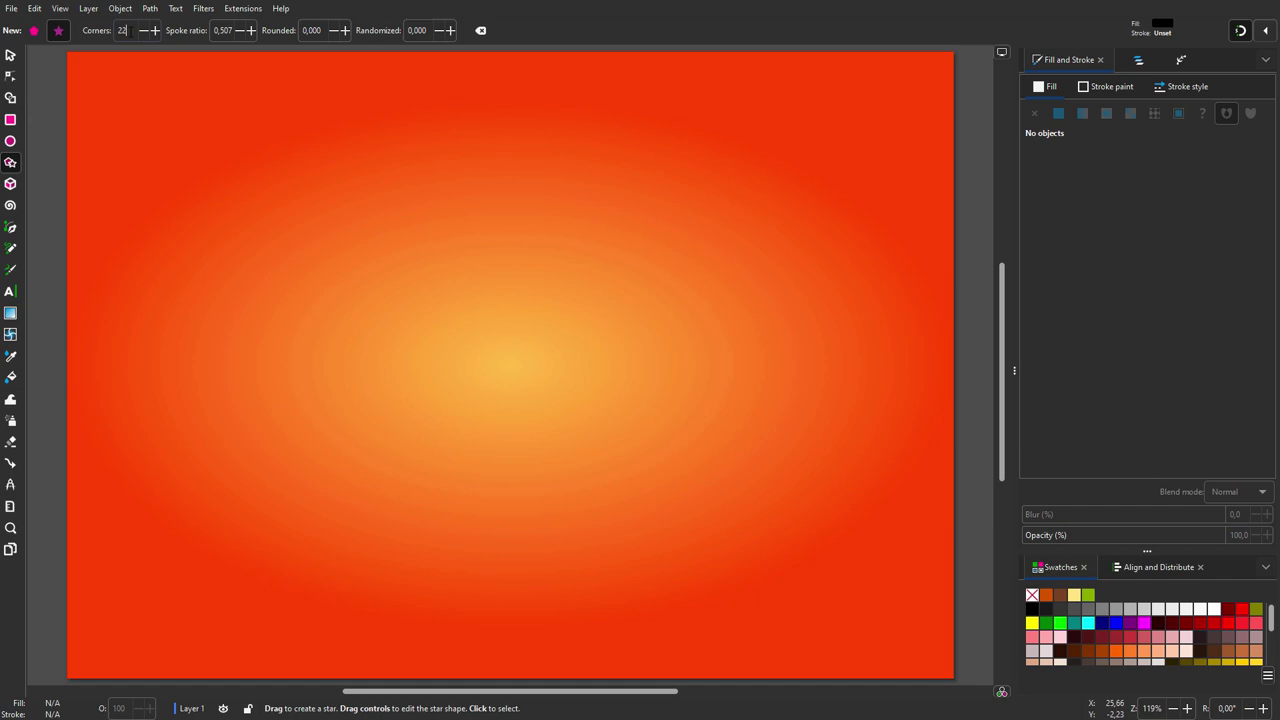
Set Corners 3 and spoke ratio 0,5, then draw a downward-pointing black triangle.
{"action": "double_click", "coordinate": [130, 31]}
{"action": "type", "text": "3"}
{"action": "key", "text": "Tab"}
{"action": "type", "text": "0,5"}
{"action": "key", "text": "Return"}
{"action": "mouse_move", "coordinate": [264, 214]}
{"action": "left_mouse_down"}
{"action": "mouse_move", "coordinate": [307, 286]}
{"action": "mouse_move", "coordinate": [306, 307]}
{"action": "mouse_move", "coordinate": [267, 312]}
{"action": "left_mouse_up"}
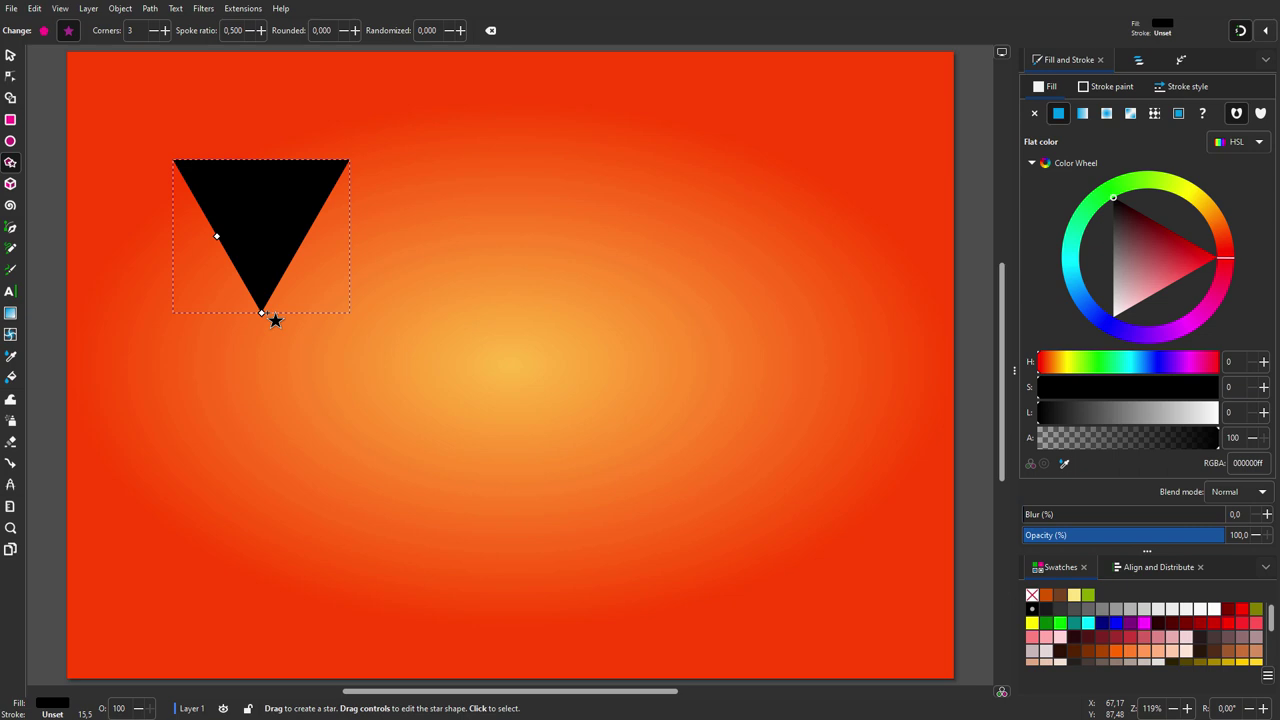
Convert the triangle to a path, narrow it into a spike, and move its tip to the gradient centre.
{"action": "left_click", "coordinate": [150, 8]}
{"action": "left_click", "coordinate": [160, 25]}
{"action": "key", "text": "s"}
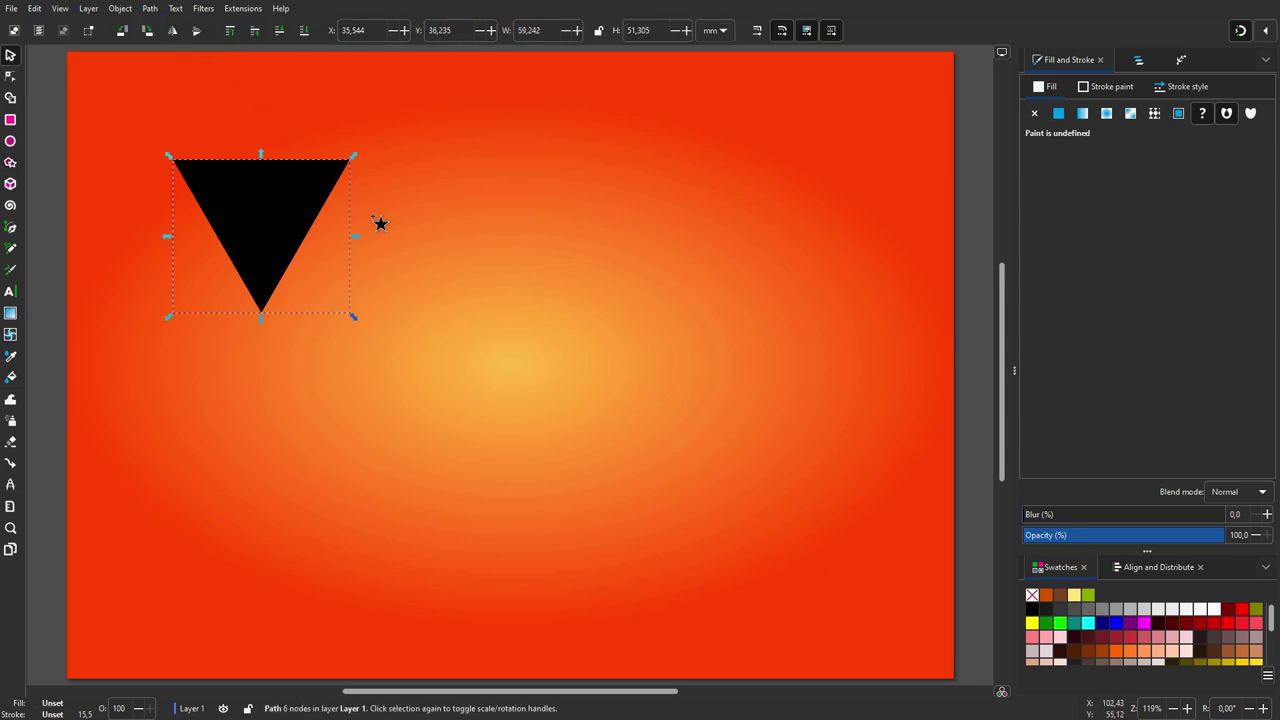
{"action": "left_click_drag", "start_coordinate": [359, 236], "coordinate": [290, 236]}
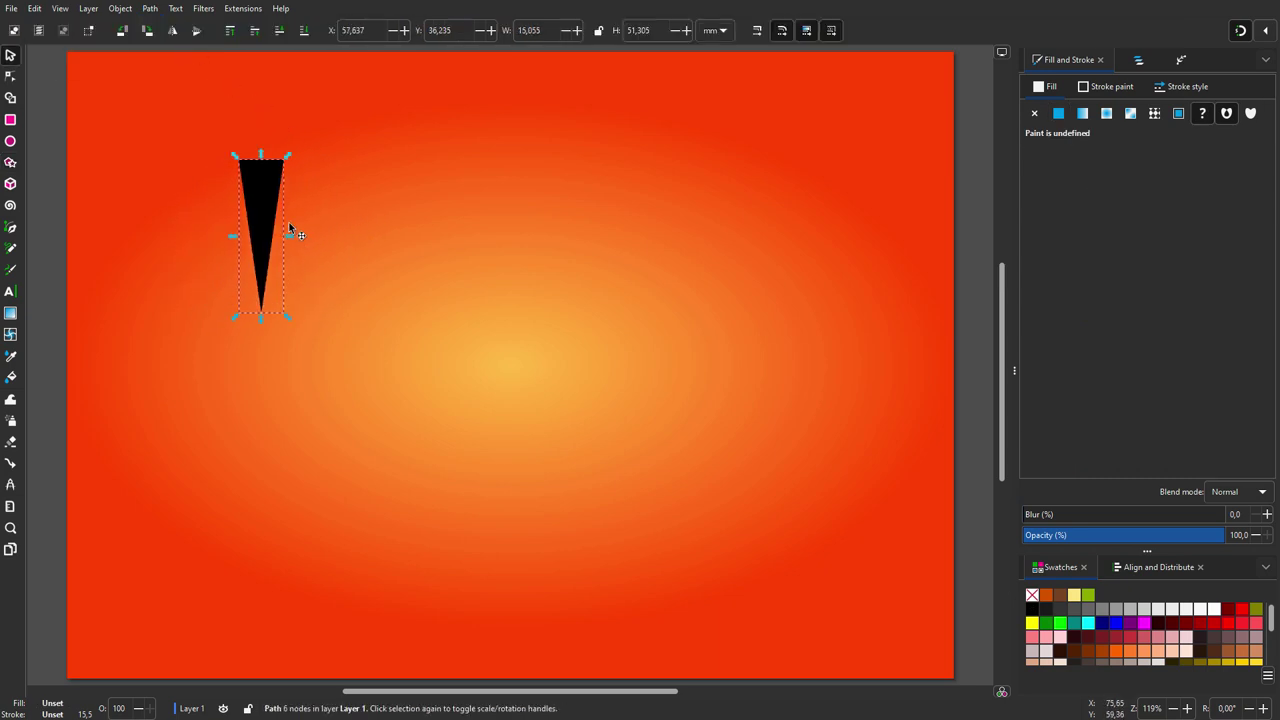
{"action": "left_click_drag", "start_coordinate": [265, 195], "coordinate": [509, 241]}
Apply the Rotate copies path effect to the spike.
{"action": "left_click", "coordinate": [1181, 62]}
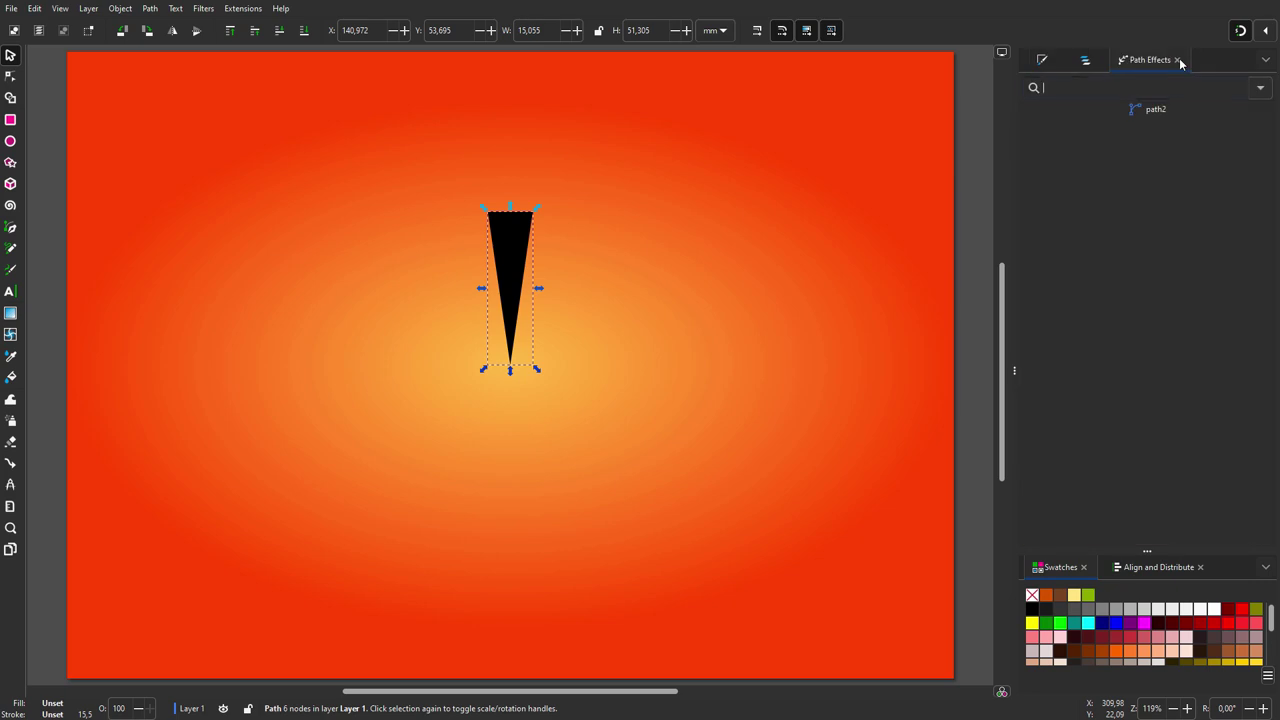
{"action": "left_click", "coordinate": [1259, 89]}
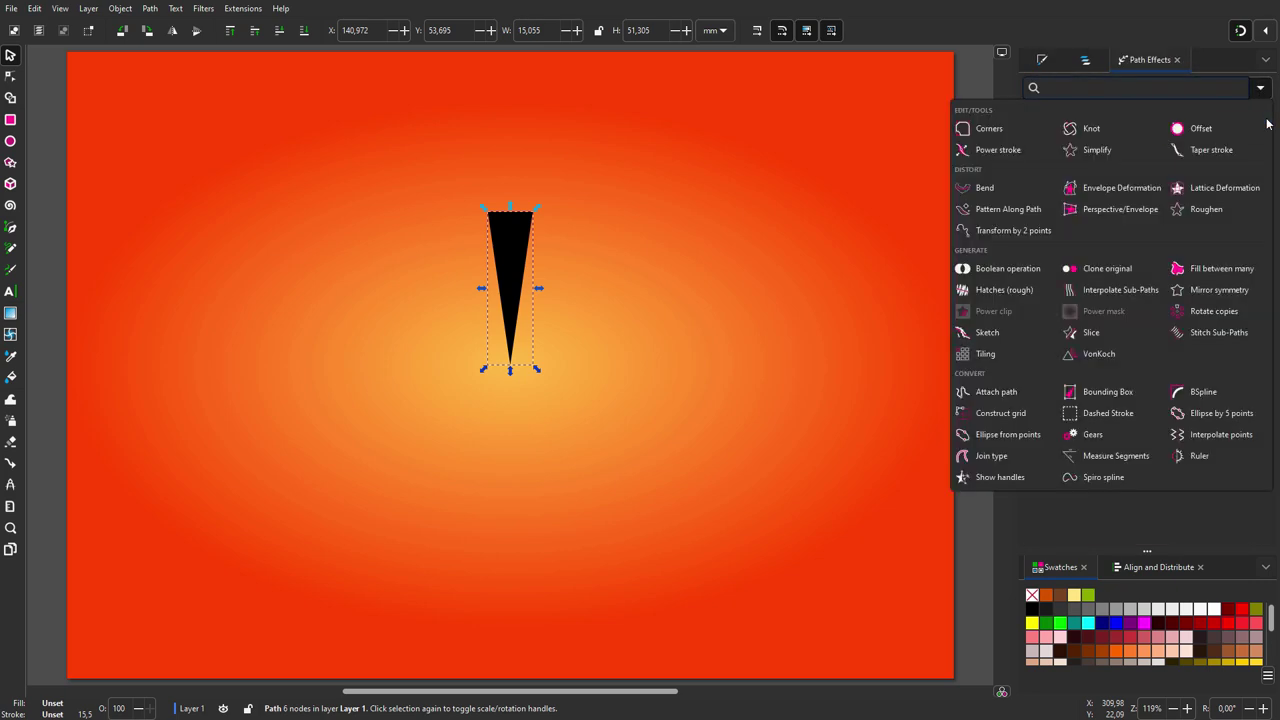
{"action": "left_click", "coordinate": [1238, 311]}
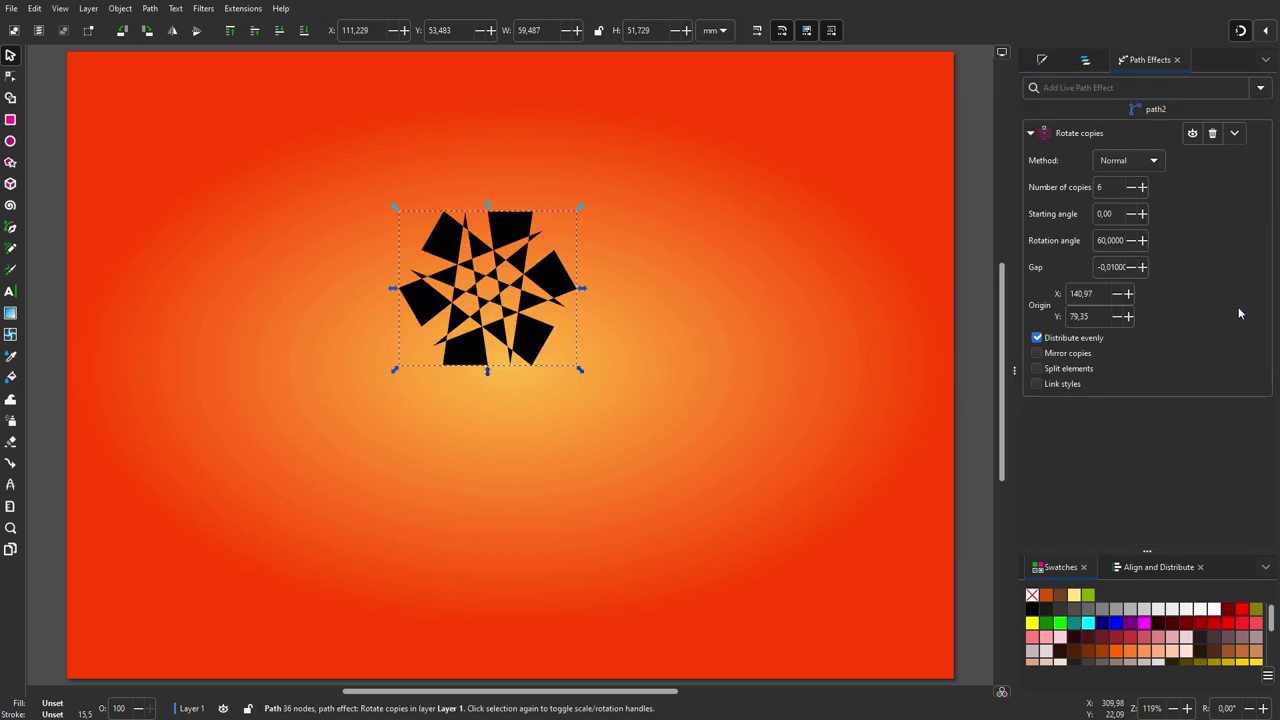
Move the Rotate copies origin to page centre and stretch the six spikes far past the page edges.
{"action": "left_click", "coordinate": [11, 76]}
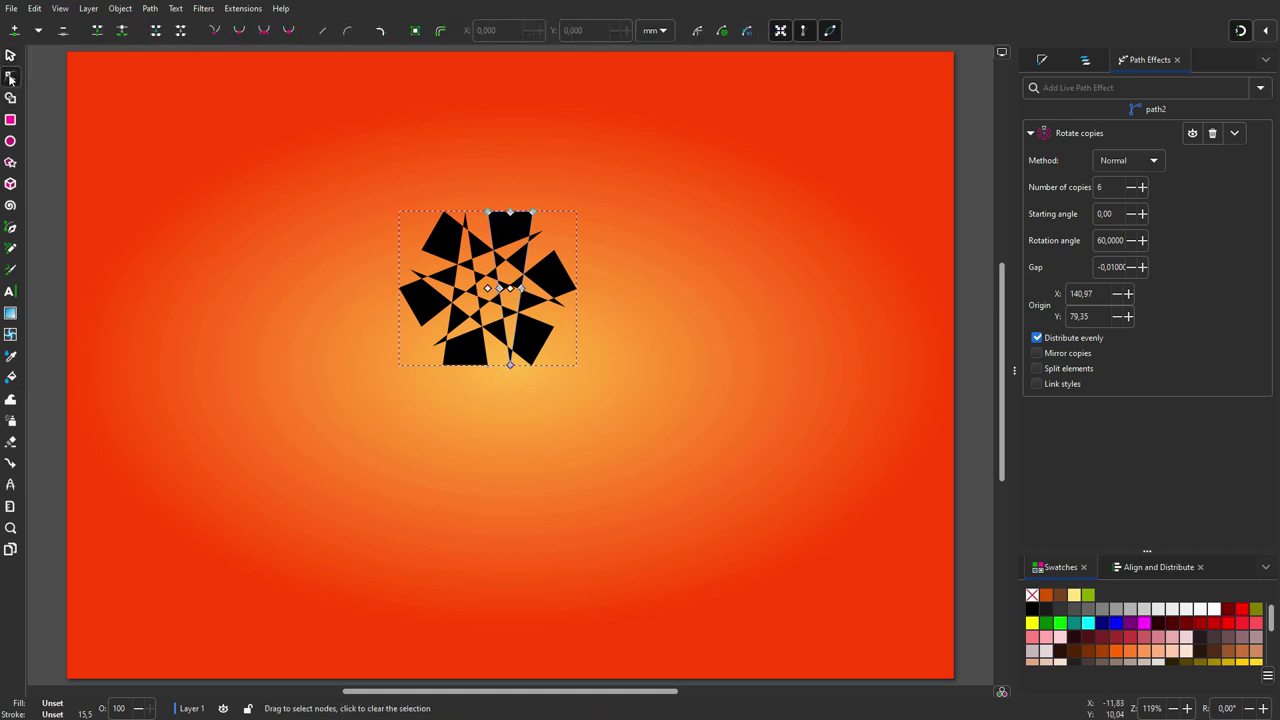
{"action": "left_click_drag", "start_coordinate": [490, 290], "coordinate": [510, 365]}
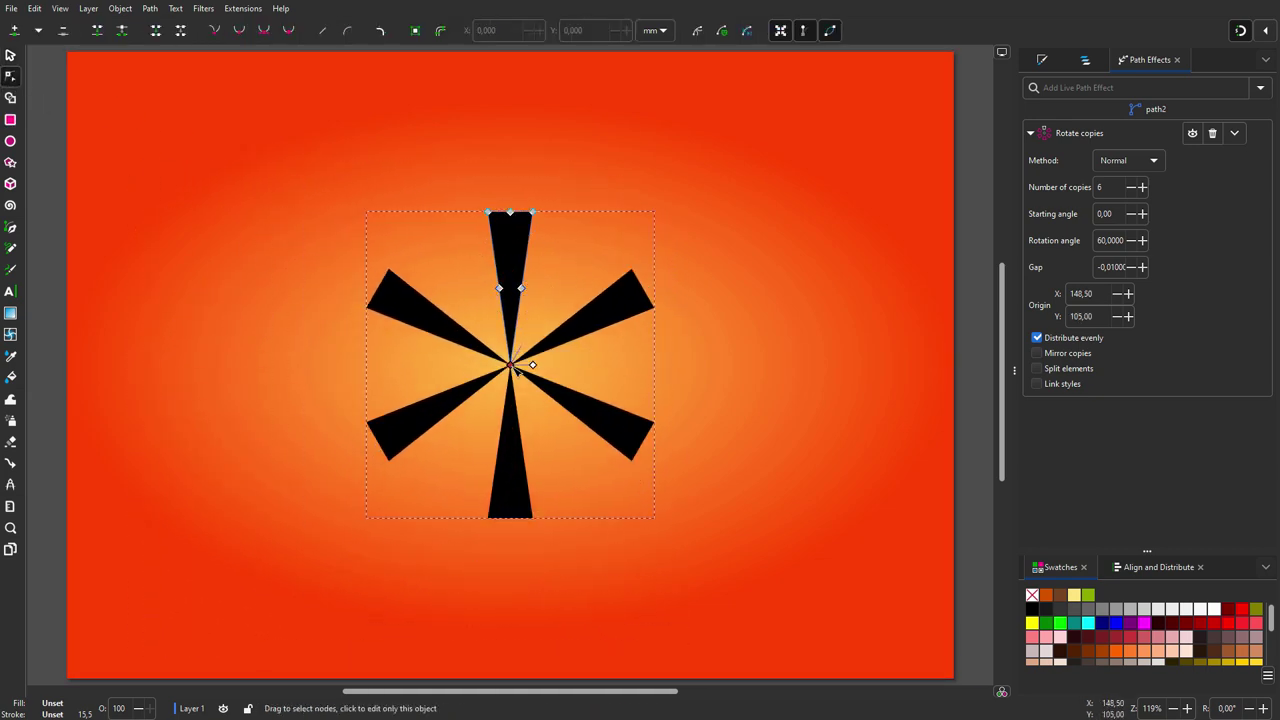
{"action": "left_click_drag", "start_coordinate": [467, 189], "coordinate": [545, 390]}
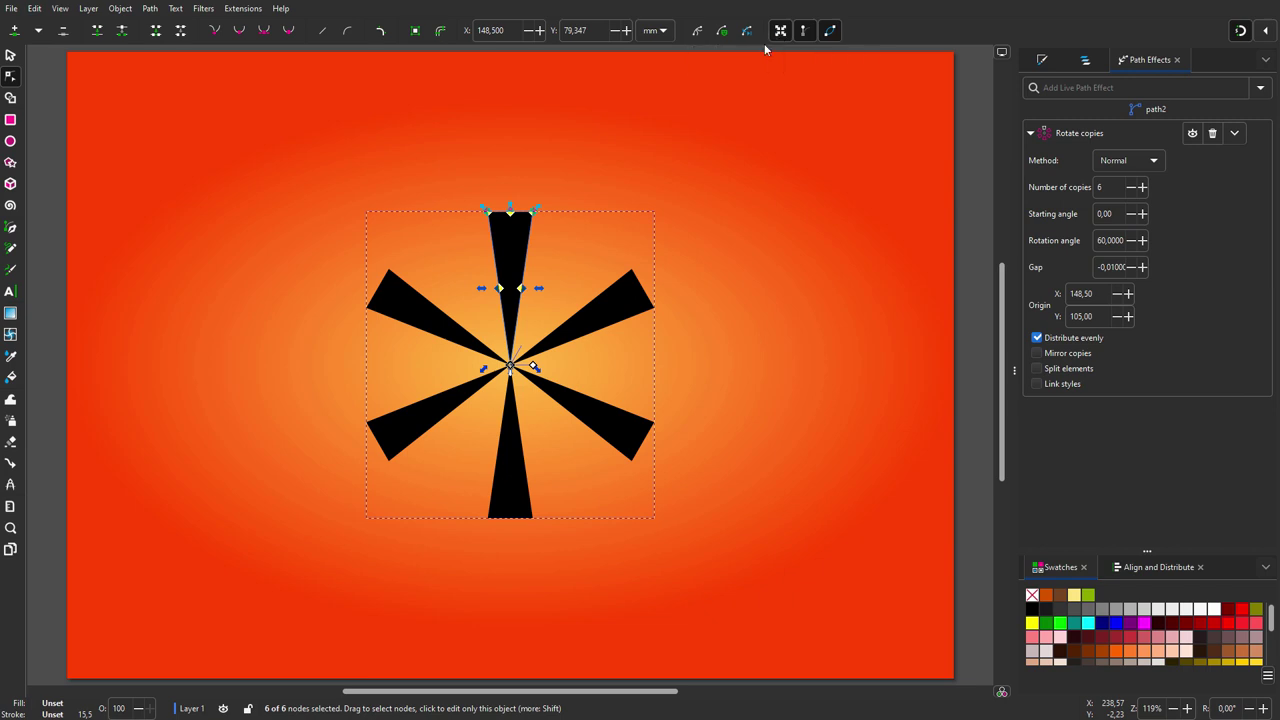
{"action": "key", "text": "minus"}
{"action": "key", "text": "minus"}
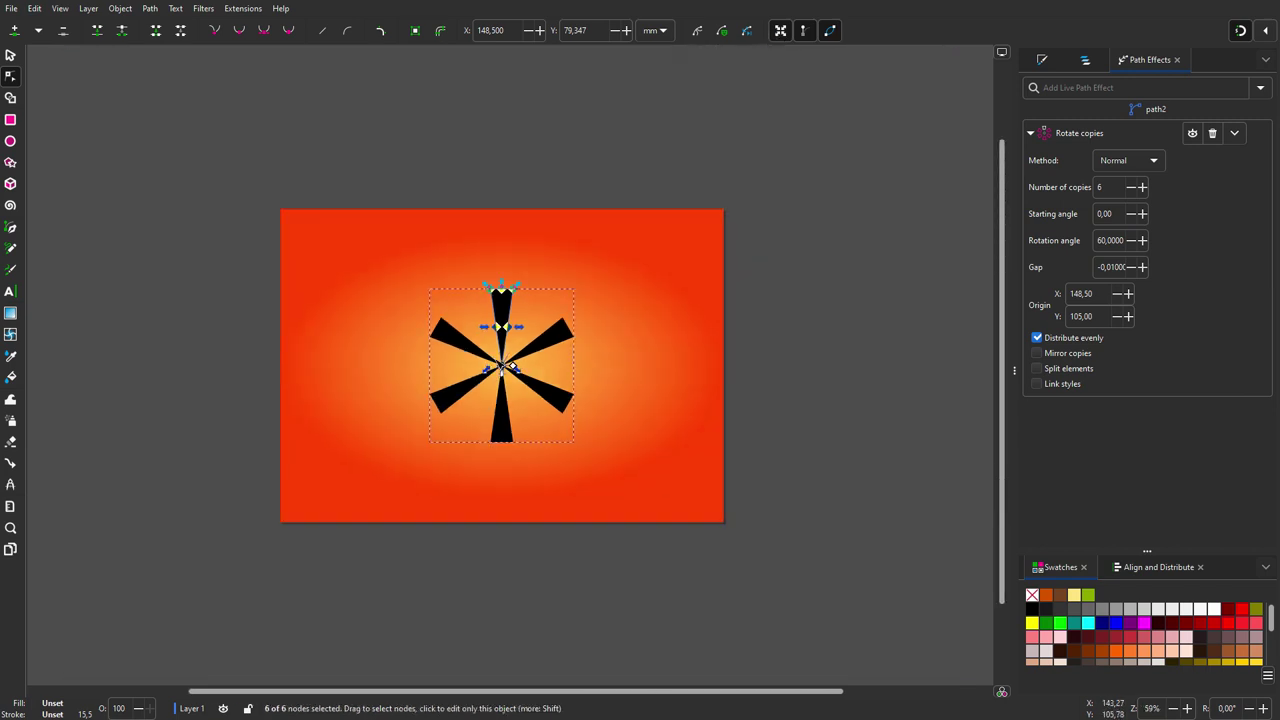
{"action": "left_click_drag", "start_coordinate": [508, 288], "coordinate": [502, 86]}
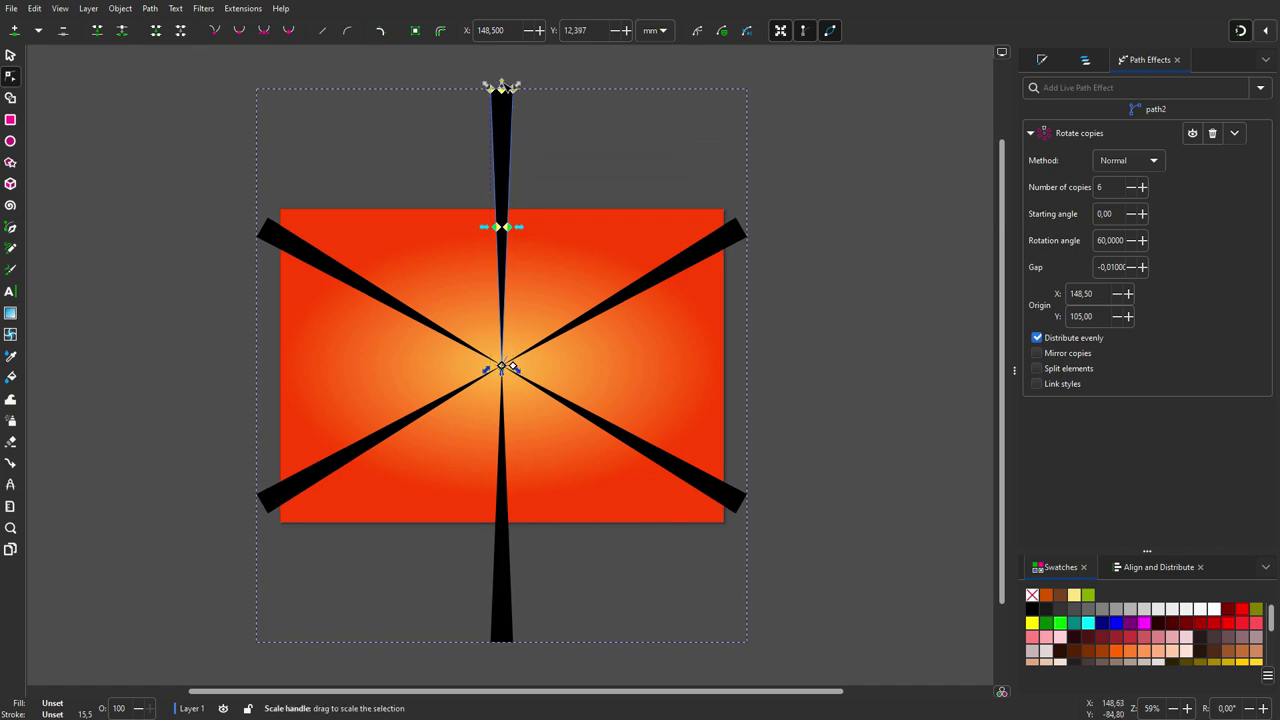
Set the number of rotated copies to 28 and widen the rays sideways.
{"action": "double_click", "coordinate": [1107, 187]}
{"action": "type", "text": "28"}
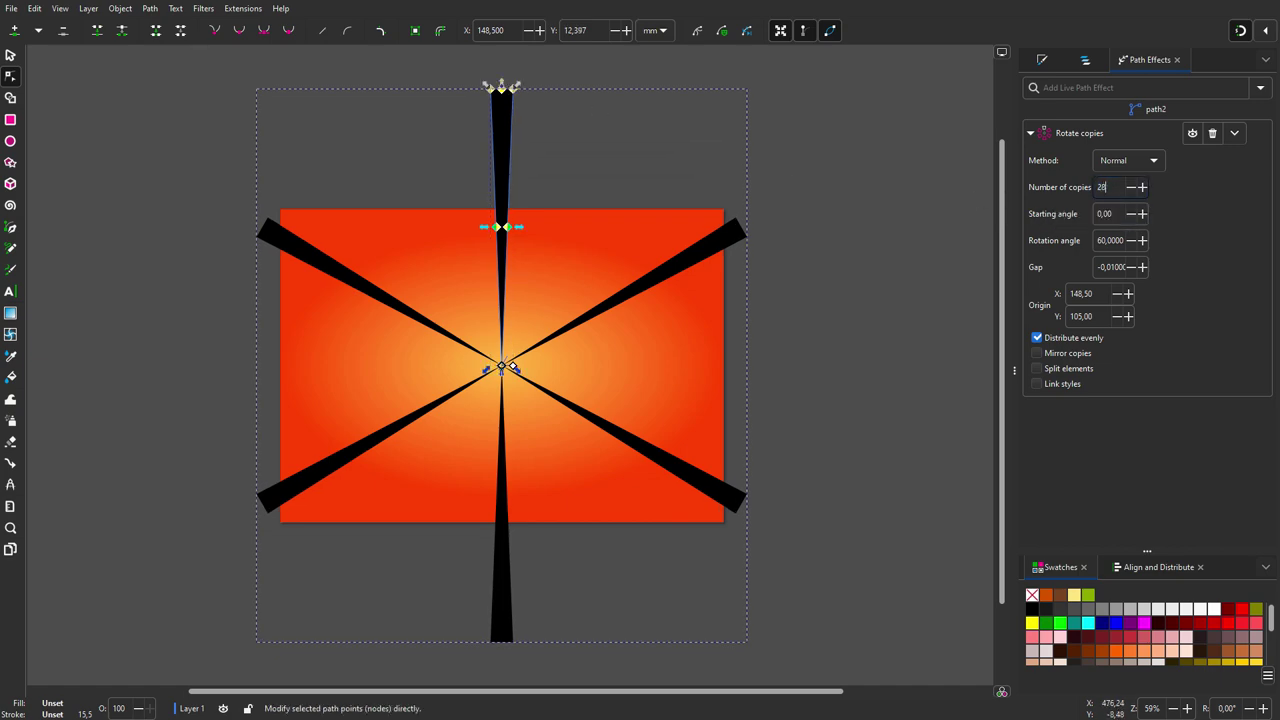
{"action": "key", "text": "Return"}
{"action": "key", "text": "5"}
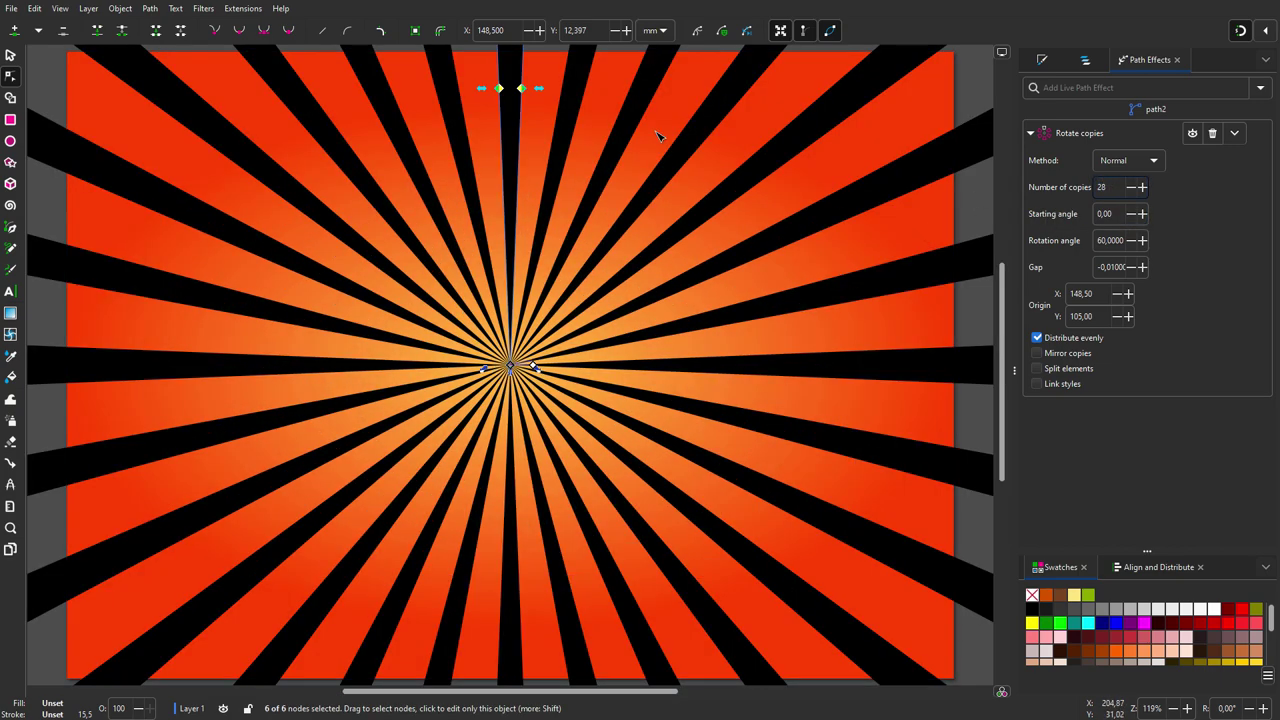
{"action": "left_click_drag", "start_coordinate": [539, 88], "coordinate": [555, 95]}
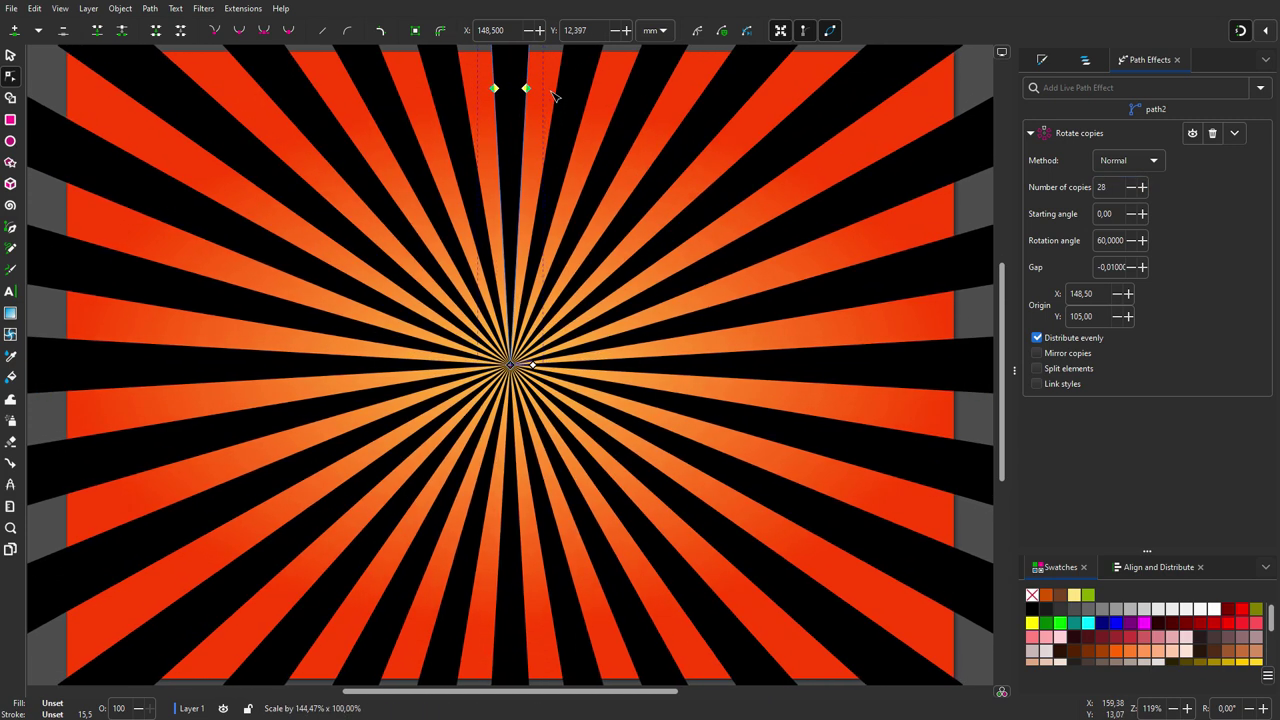
{"action": "left_click_drag", "start_coordinate": [555, 95], "coordinate": [558, 94]}
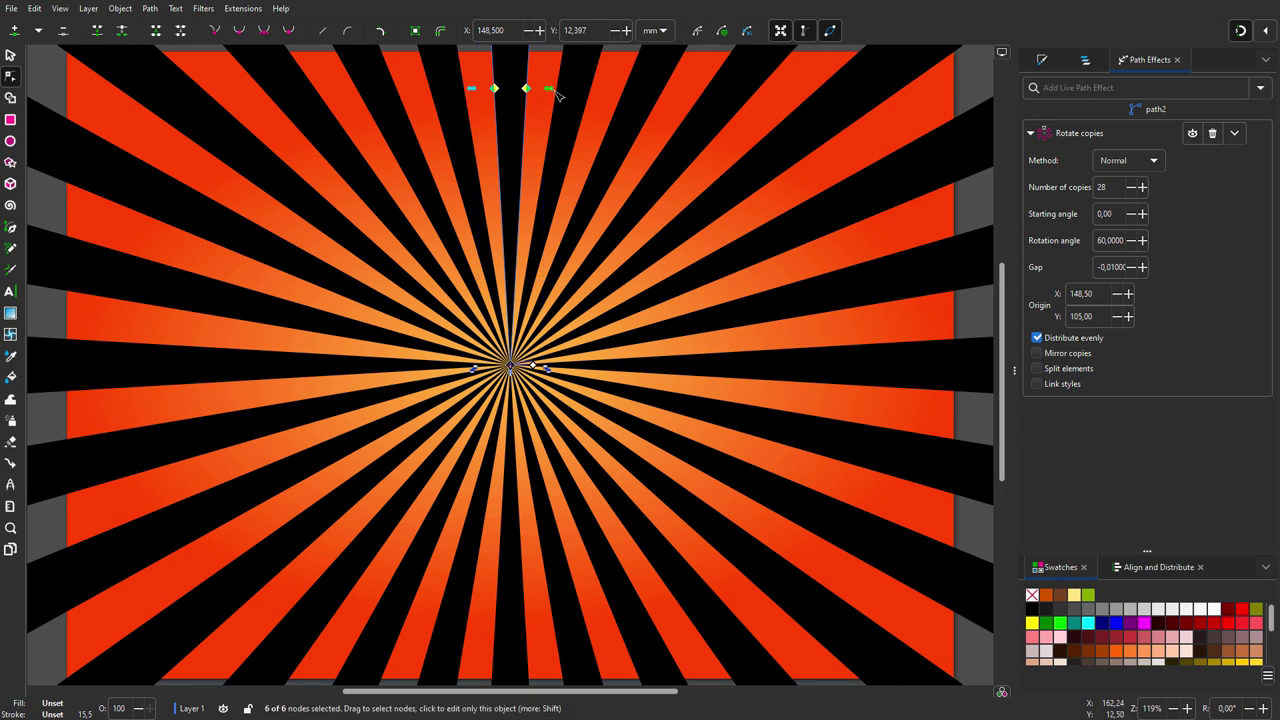
Make the rays white at 50% opacity with Soft Light blend mode.
{"action": "left_click", "coordinate": [1214, 608]}
{"action": "left_click", "coordinate": [1087, 61]}
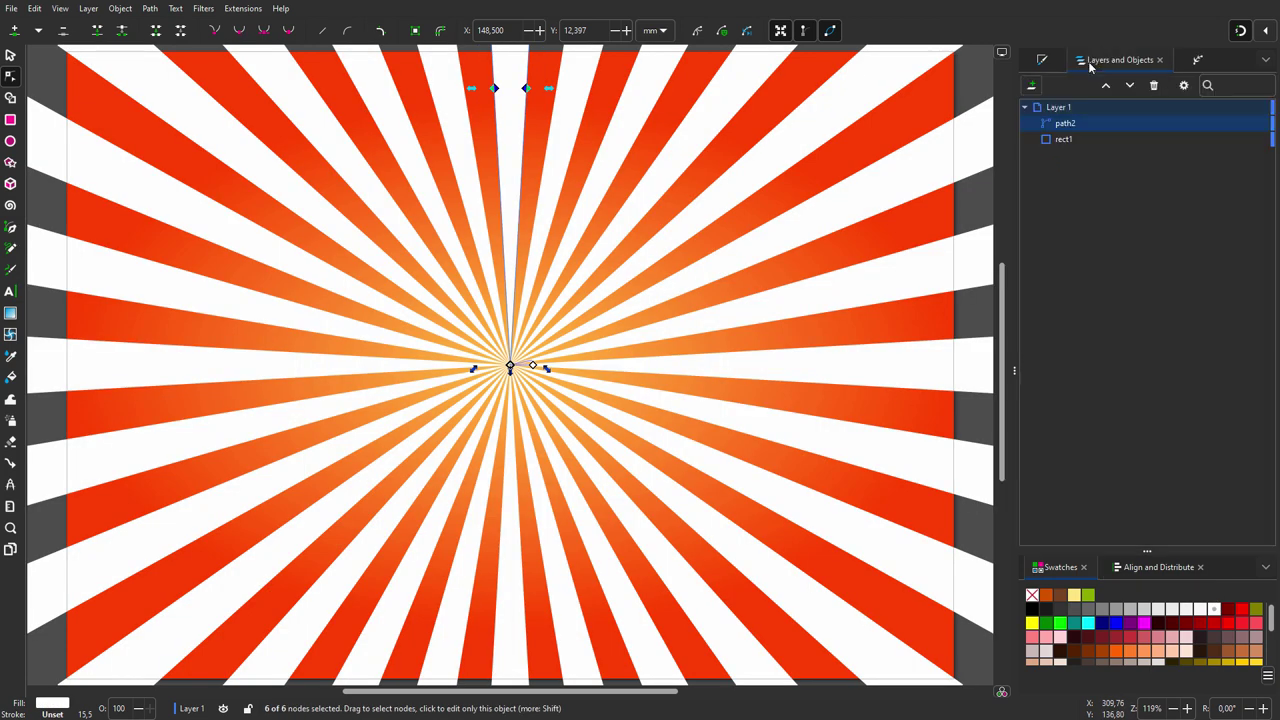
{"action": "left_click", "coordinate": [1231, 124]}
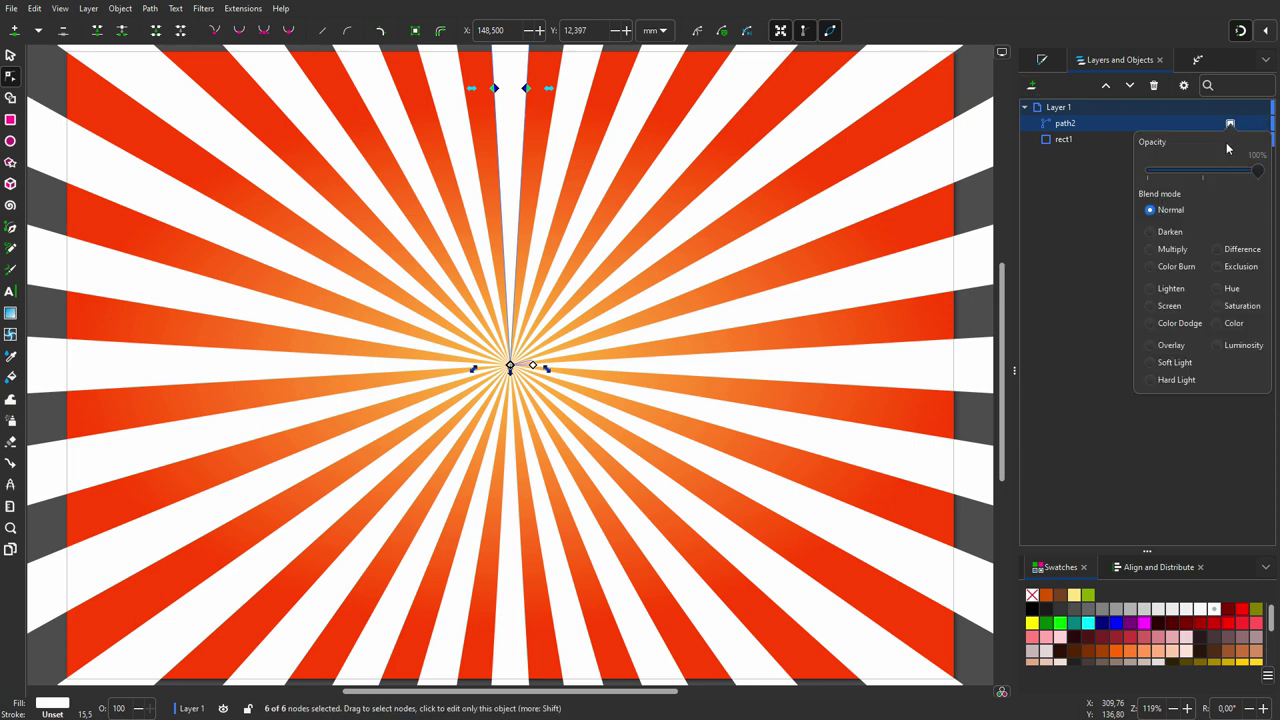
{"action": "left_click", "coordinate": [1204, 167]}
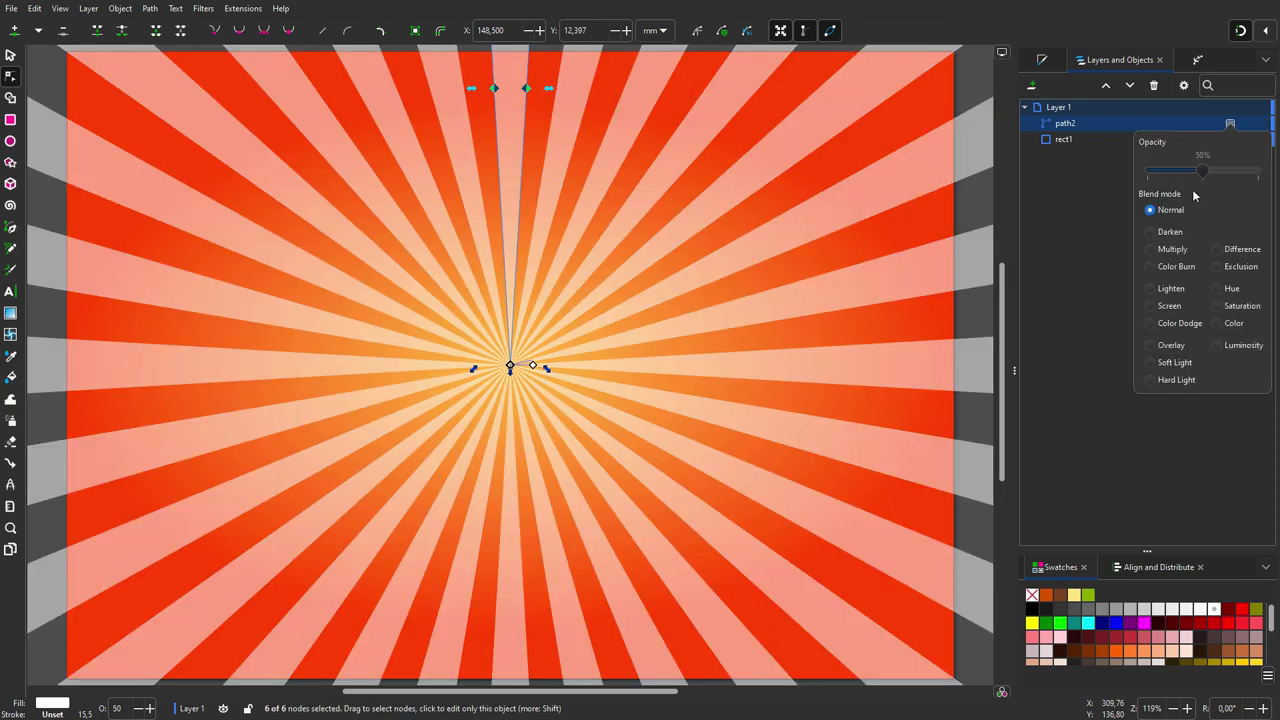
{"action": "left_click", "coordinate": [1150, 362]}
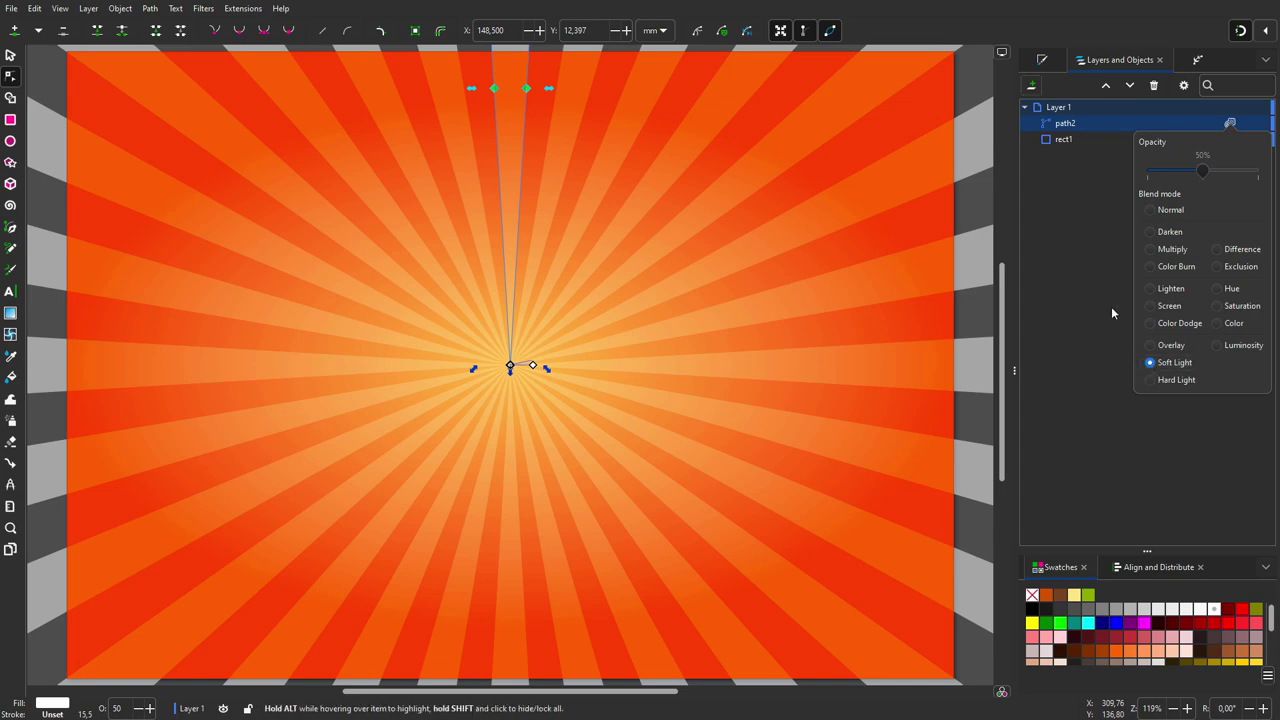
Turn the background rectangle into a clip group and move the rays into group g3.
{"action": "left_click", "coordinate": [1111, 306]}
{"action": "left_click", "coordinate": [1098, 138]}
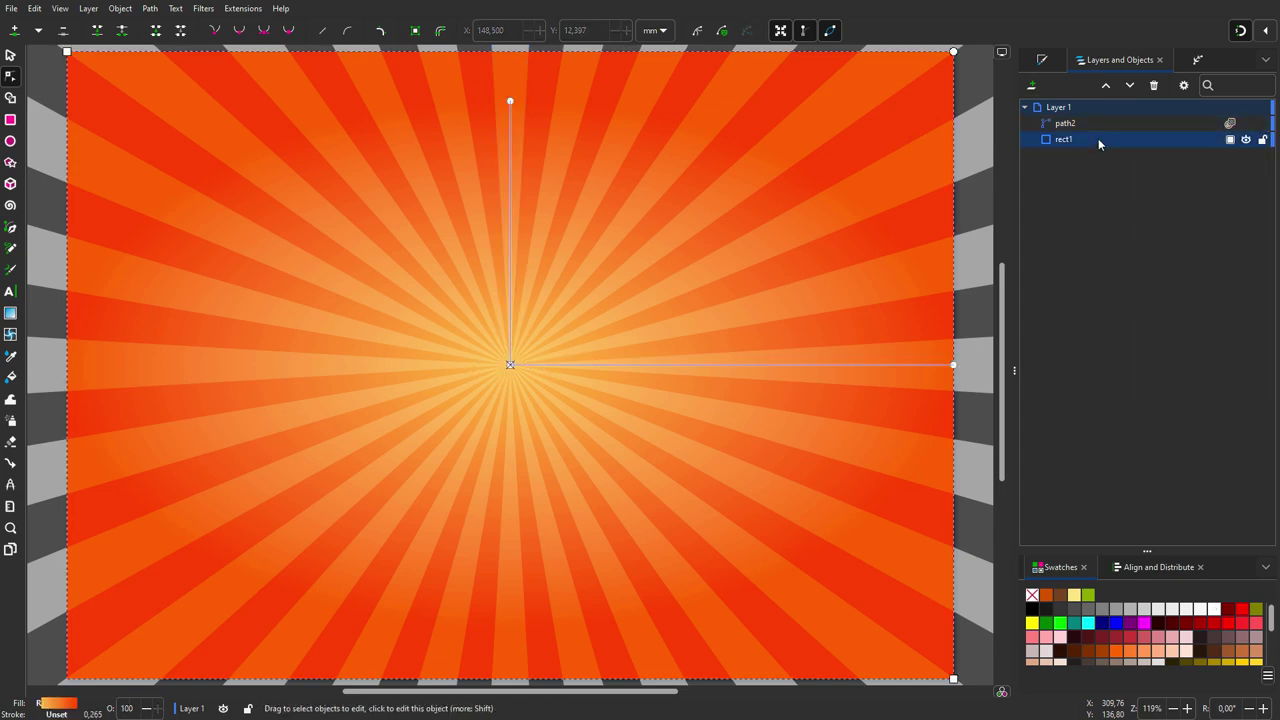
{"action": "right_click", "coordinate": [1098, 138]}
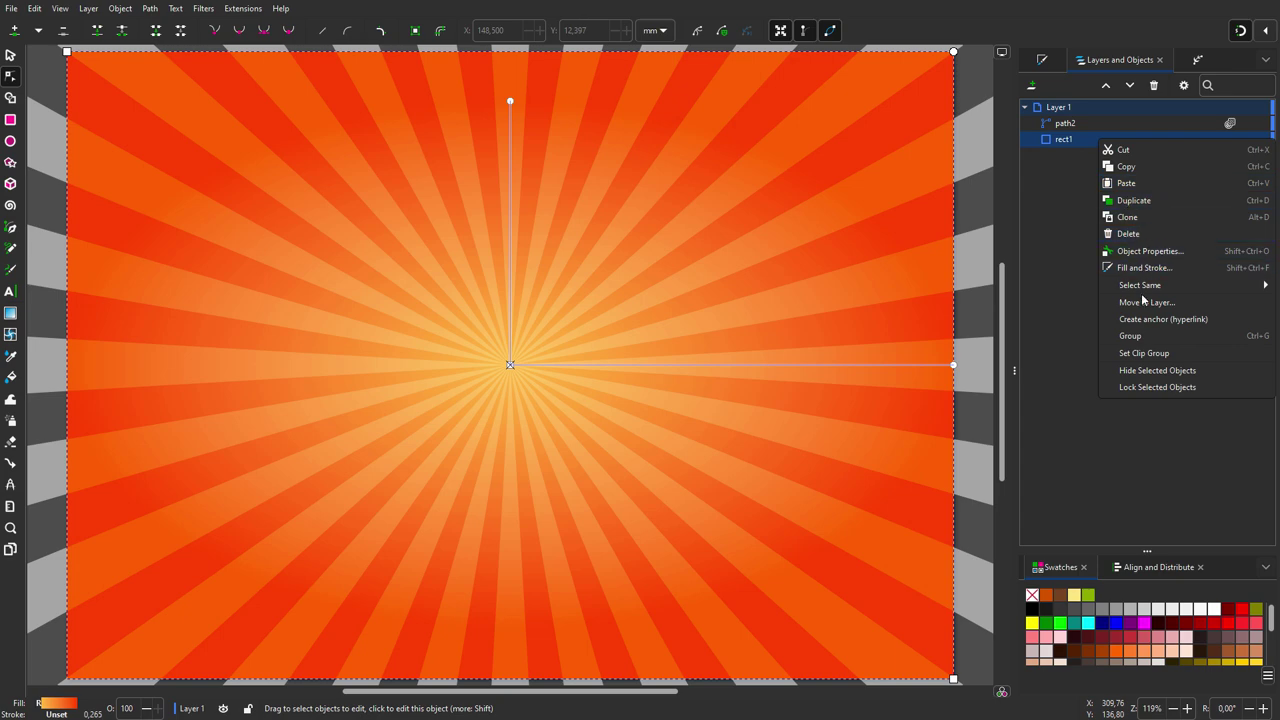
{"action": "left_click", "coordinate": [1144, 353]}
{"action": "left_click", "coordinate": [1034, 140]}
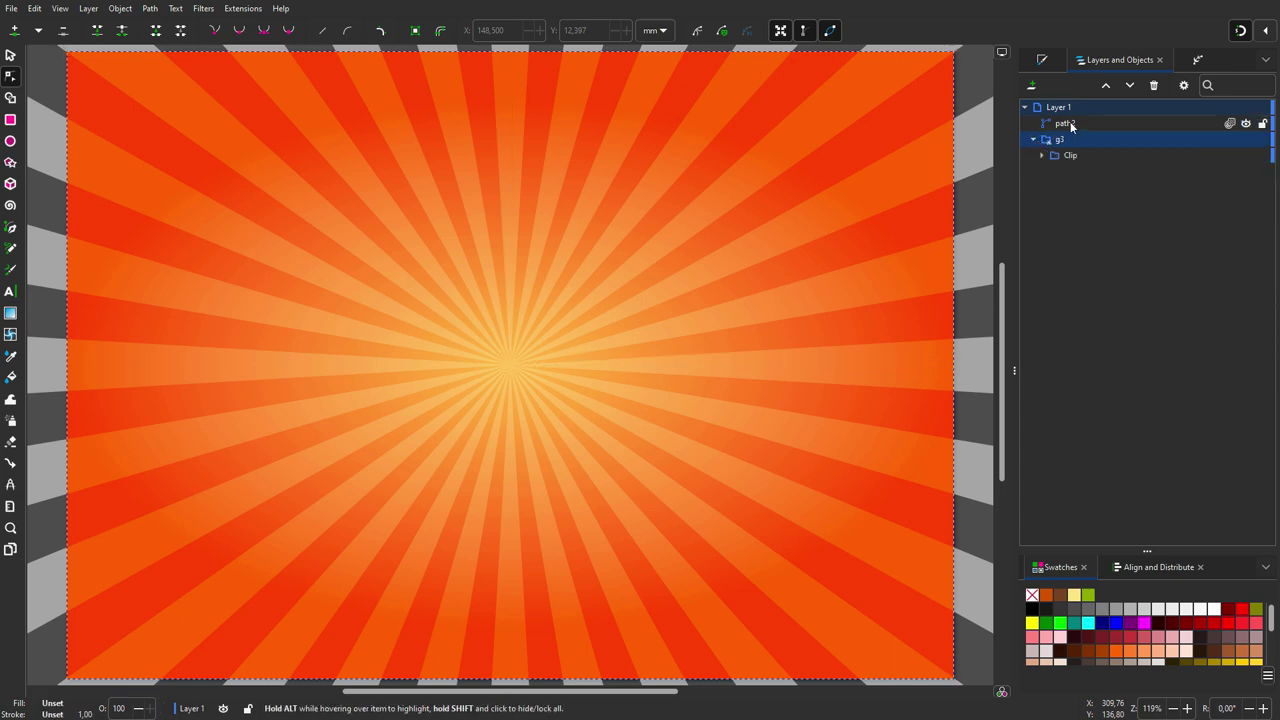
{"action": "left_click_drag", "start_coordinate": [1078, 121], "coordinate": [1080, 146]}
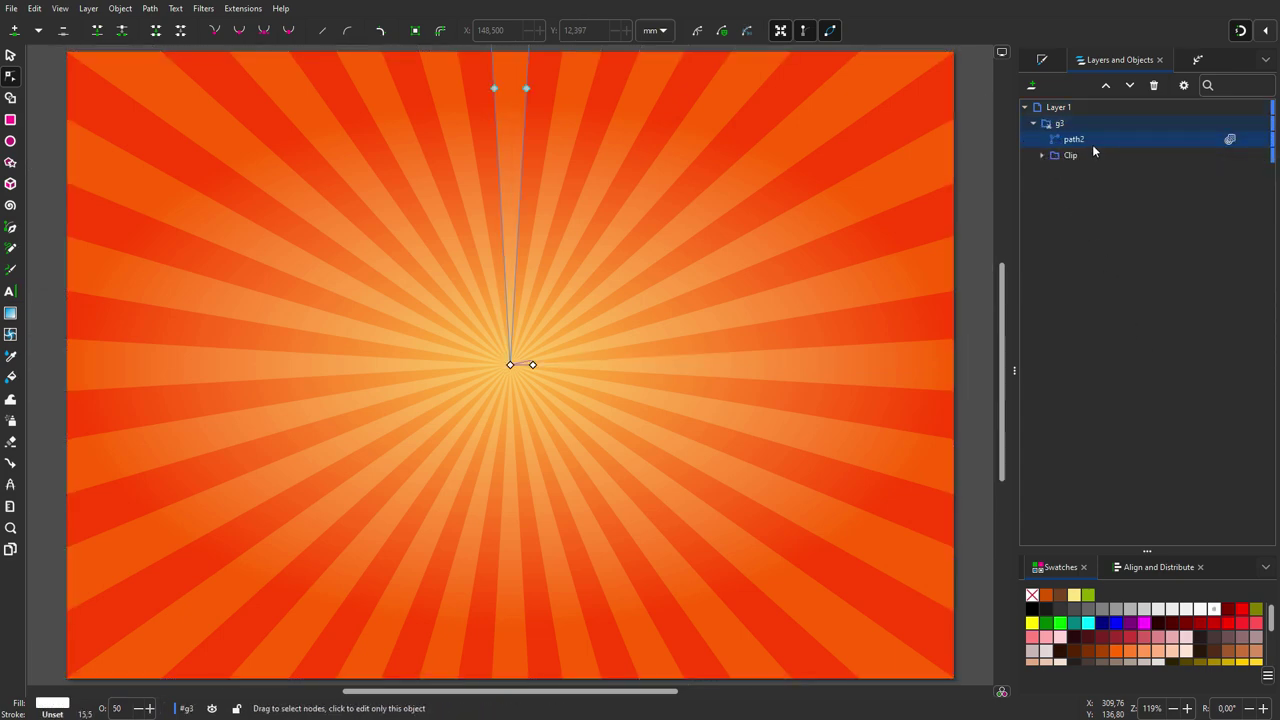
Rename the rays to 'beams' and the background rectangle to 'gradient'.
{"action": "double_click", "coordinate": [1078, 142]}
{"action": "key", "text": "Return"}
{"action": "left_click", "coordinate": [1042, 155]}
{"action": "double_click", "coordinate": [1080, 171]}
{"action": "type", "text": "gradie"}
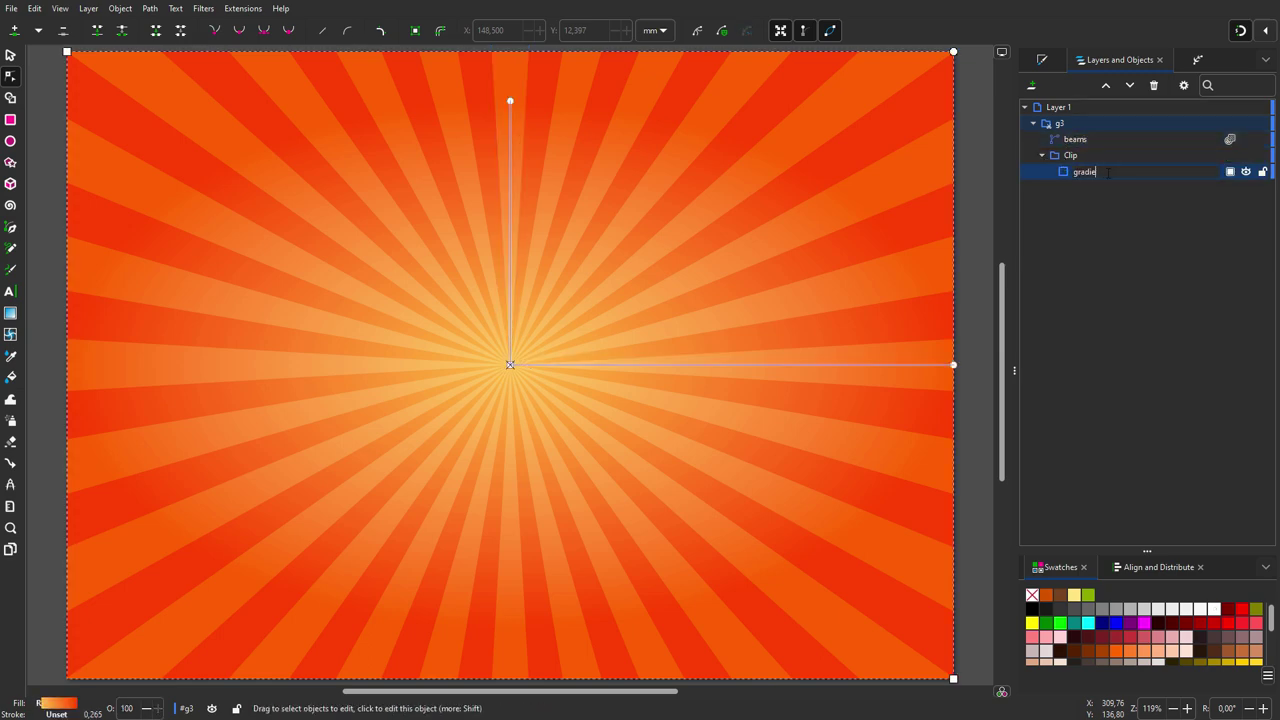
{"action": "type", "text": "nt"}
{"action": "key", "text": "Return"}
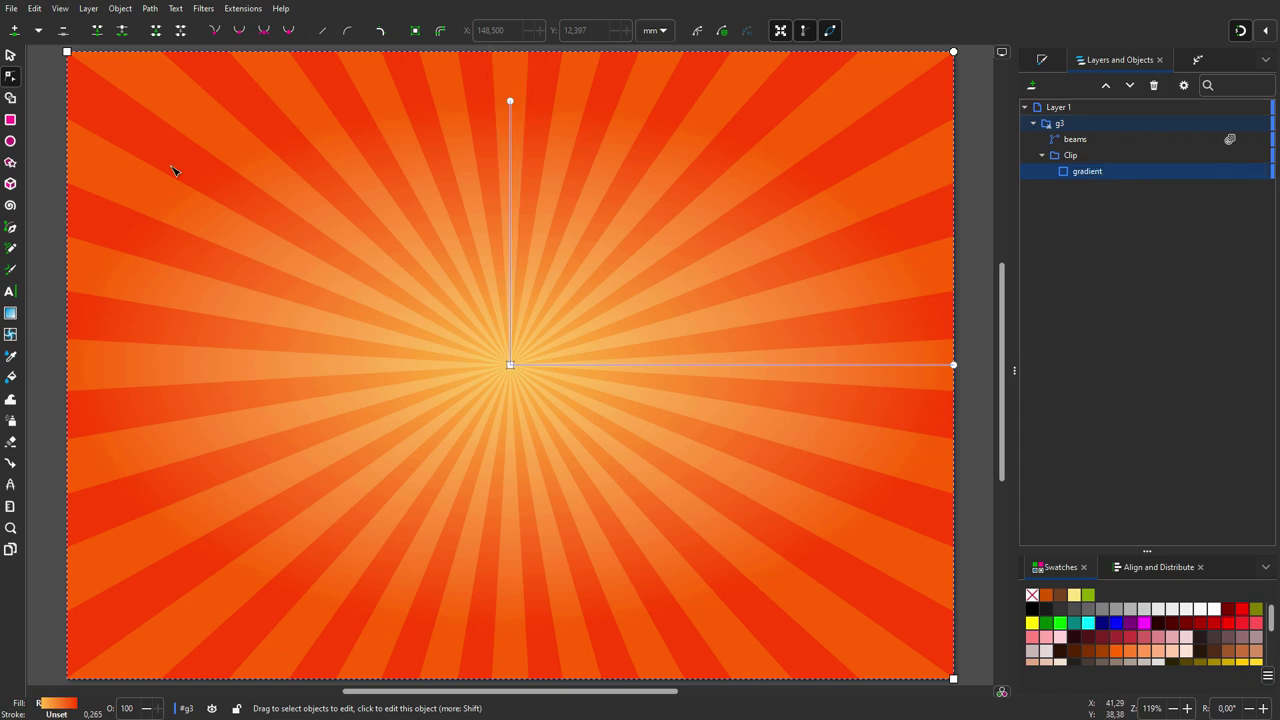
Draw a wide yellow ellipse across the upper page and blur it to 50.
{"action": "left_click", "coordinate": [10, 141]}
{"action": "mouse_move", "coordinate": [100, 133]}
{"action": "left_mouse_down"}
{"action": "mouse_move", "coordinate": [229, 183]}
{"action": "mouse_move", "coordinate": [809, 309]}
{"action": "mouse_move", "coordinate": [928, 318]}
{"action": "left_mouse_up"}
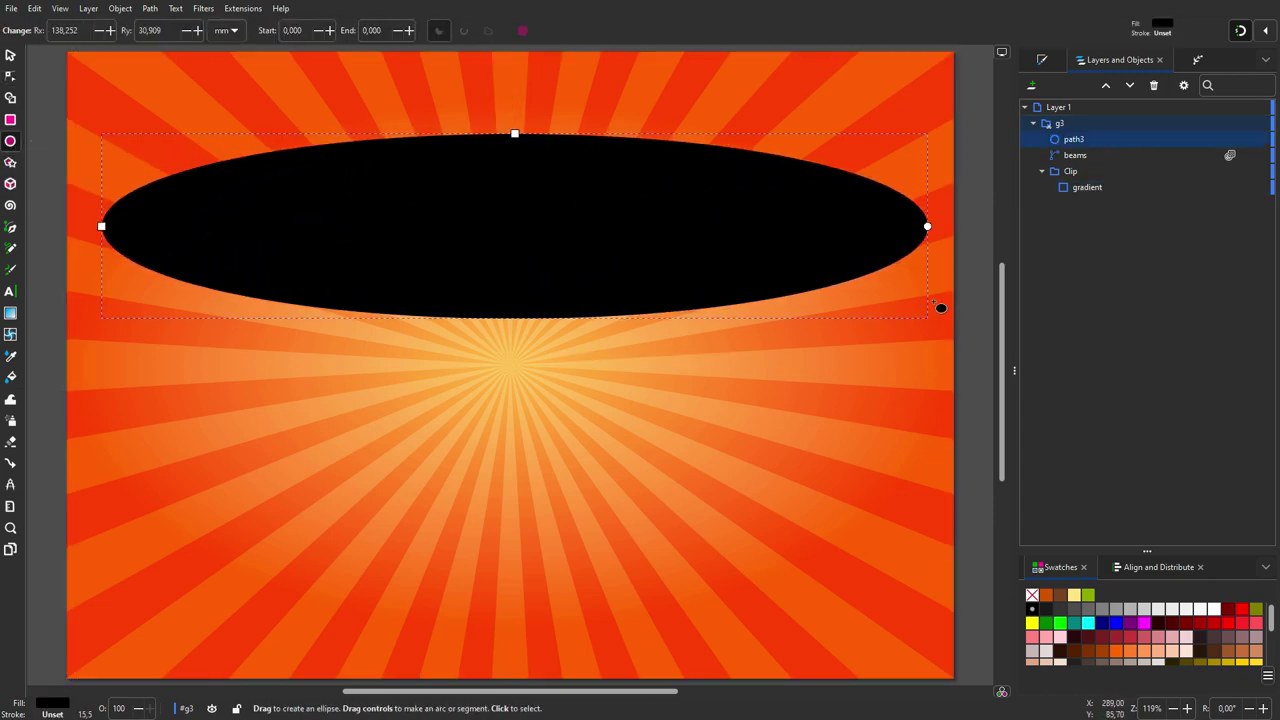
{"action": "left_click", "coordinate": [1032, 622]}
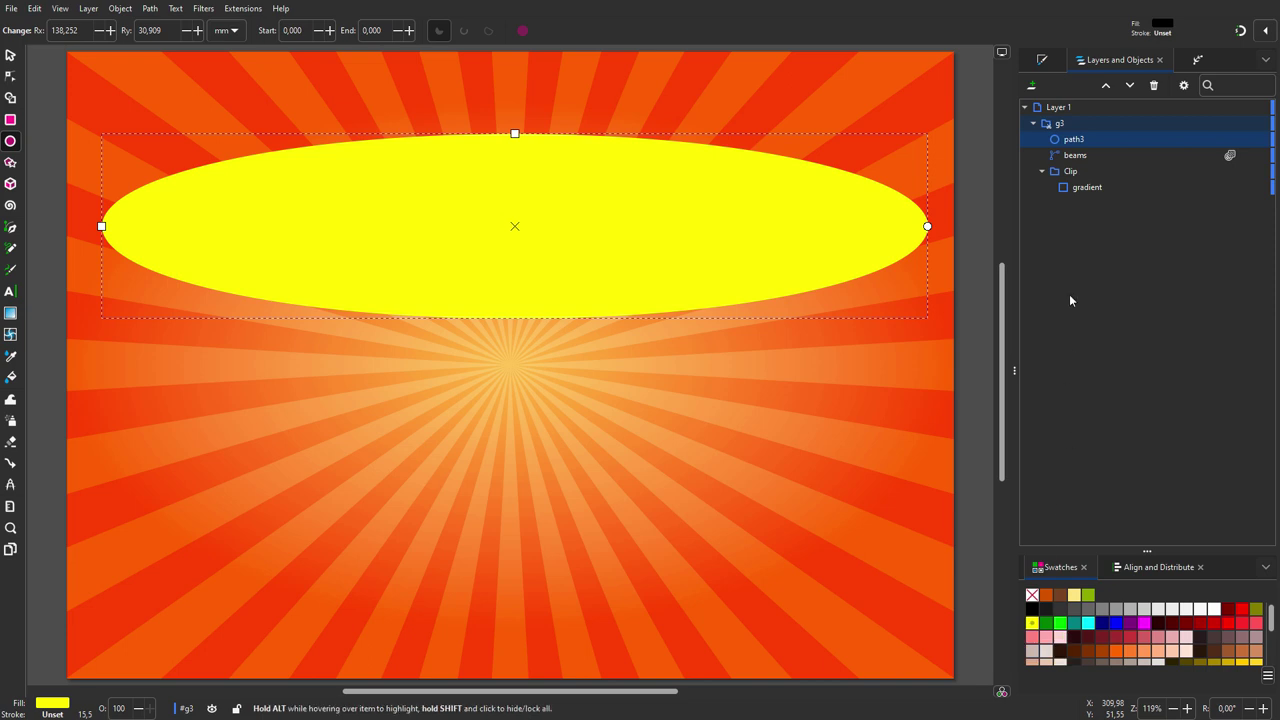
{"action": "left_click", "coordinate": [1042, 60]}
{"action": "left_click", "coordinate": [1122, 514]}
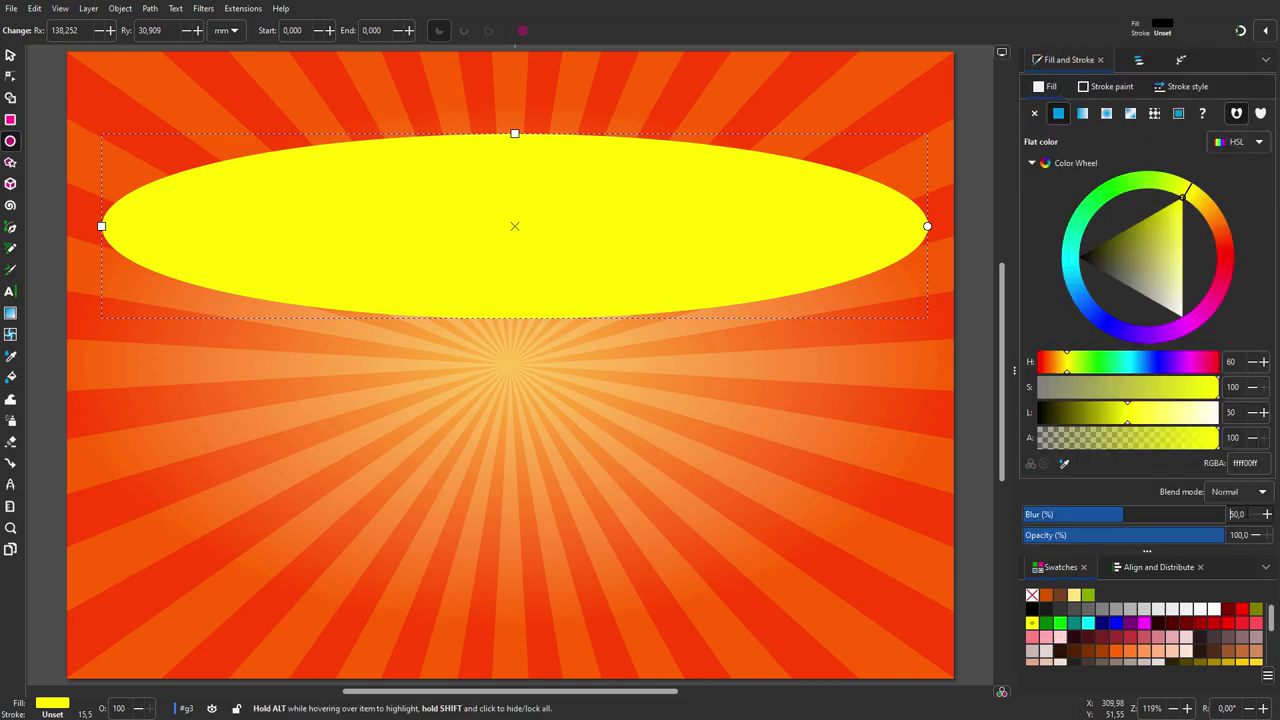
Move the ellipse beneath the beams and enlarge it to extend past the page top.
{"action": "left_click", "coordinate": [1138, 60]}
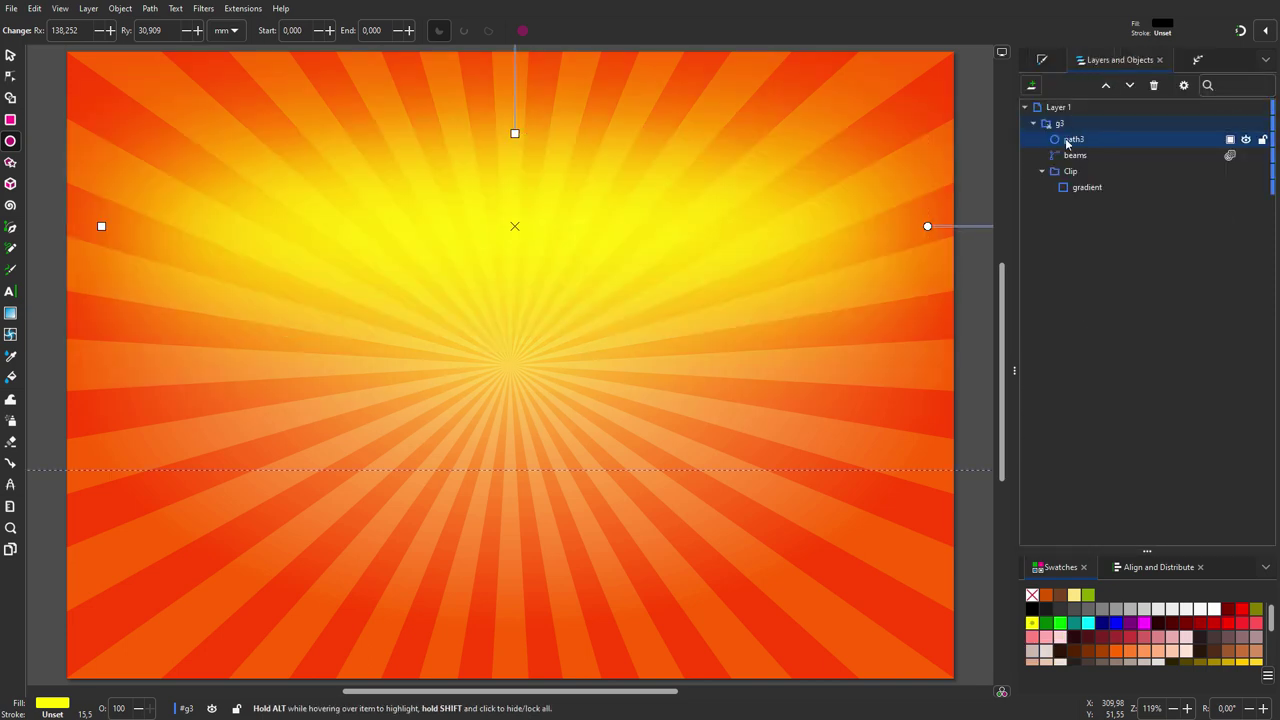
{"action": "left_click_drag", "start_coordinate": [1074, 140], "coordinate": [1098, 158]}
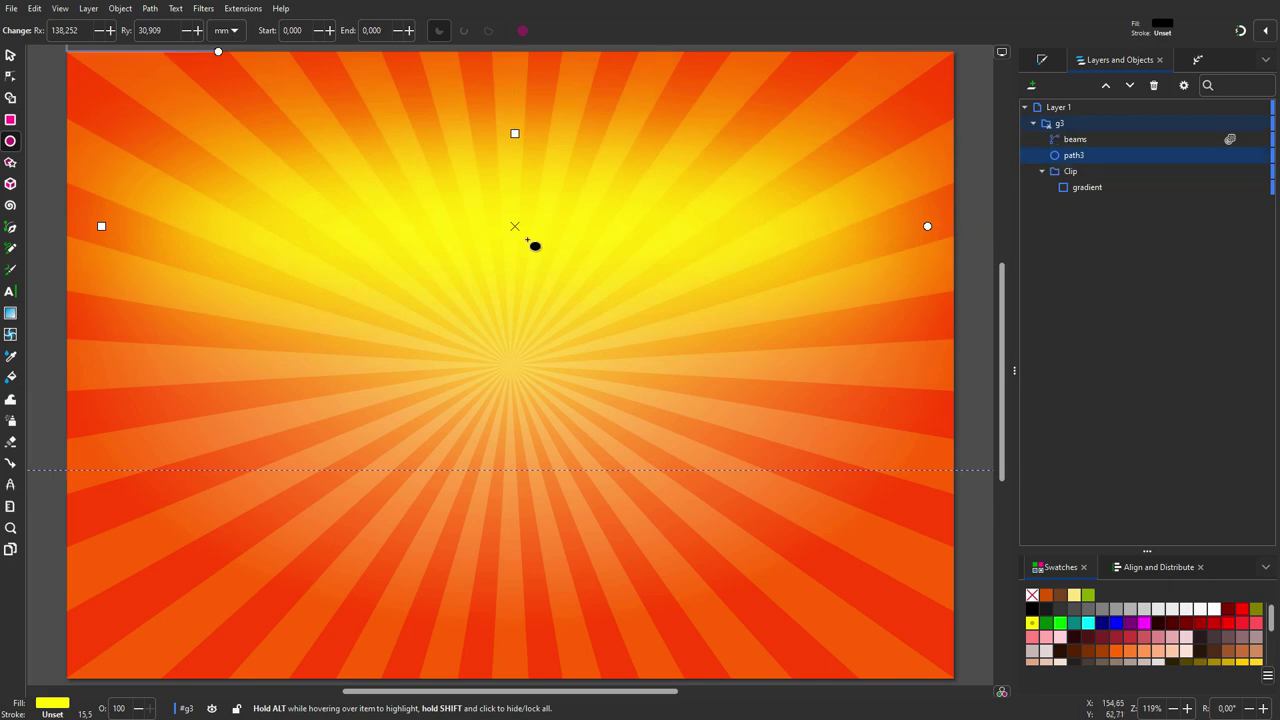
{"action": "scroll", "coordinate": [530, 248], "scroll_direction": "down", "scroll_amount": 2}
{"action": "left_click_drag", "start_coordinate": [523, 251], "coordinate": [510, 440]}
{"action": "key", "text": "s"}
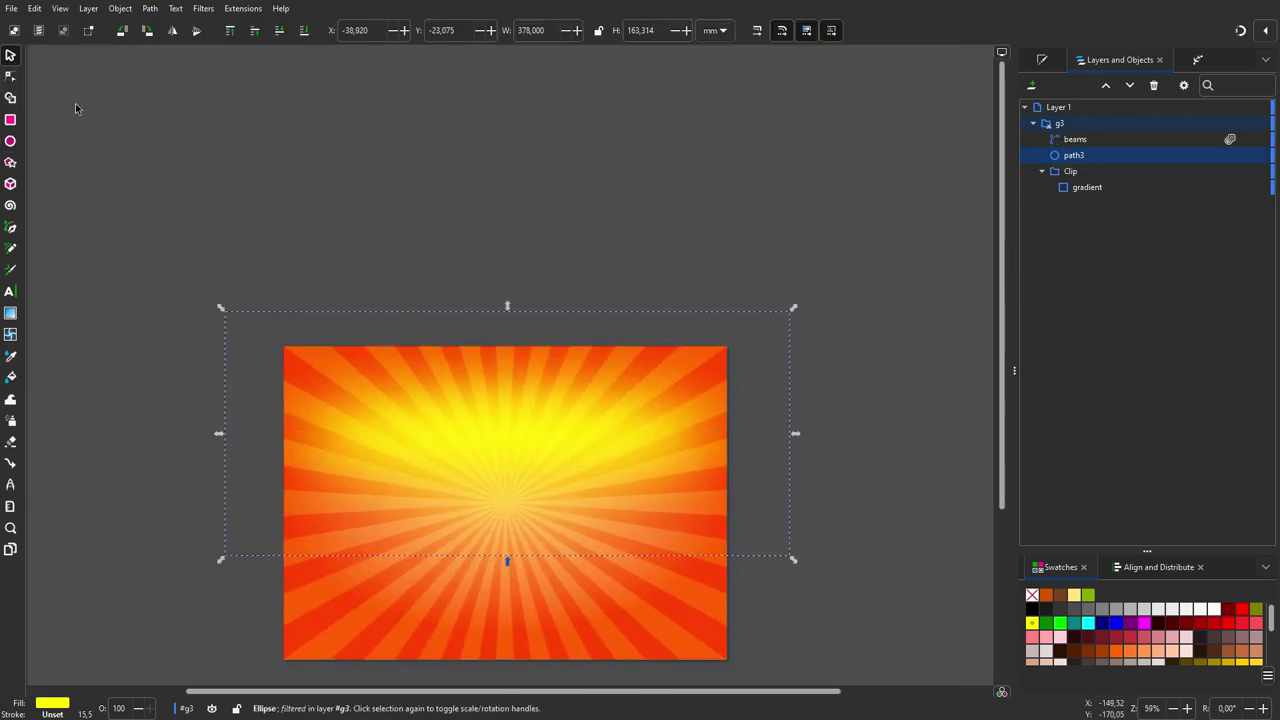
{"action": "left_click_drag", "start_coordinate": [791, 434], "coordinate": [817, 437]}
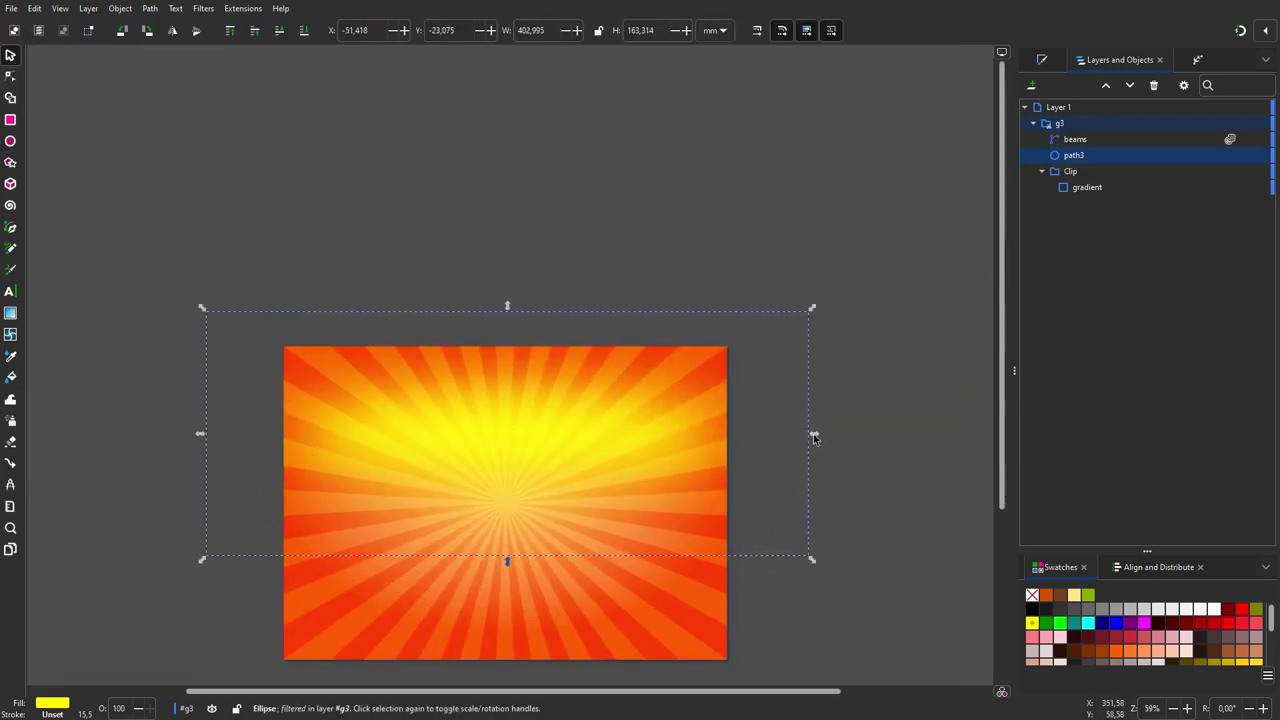
{"action": "left_click_drag", "start_coordinate": [508, 559], "coordinate": [506, 568]}
{"action": "left_click_drag", "start_coordinate": [508, 311], "coordinate": [503, 177]}
{"action": "key", "text": "5"}
Rename the ellipse 'sunlight' and Layer 1 'sunburst'.
{"action": "double_click", "coordinate": [1100, 155]}
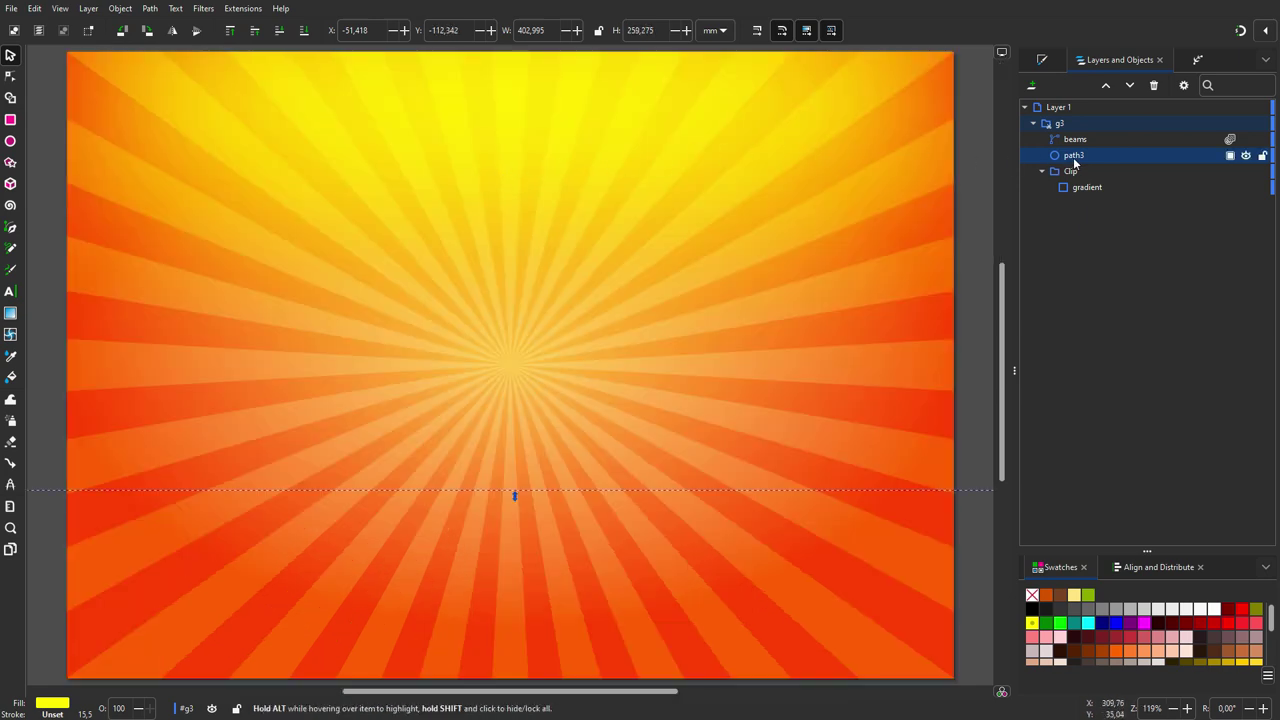
{"action": "type", "text": "sunlight"}
{"action": "key", "text": "Return"}
{"action": "left_click", "coordinate": [1060, 107]}
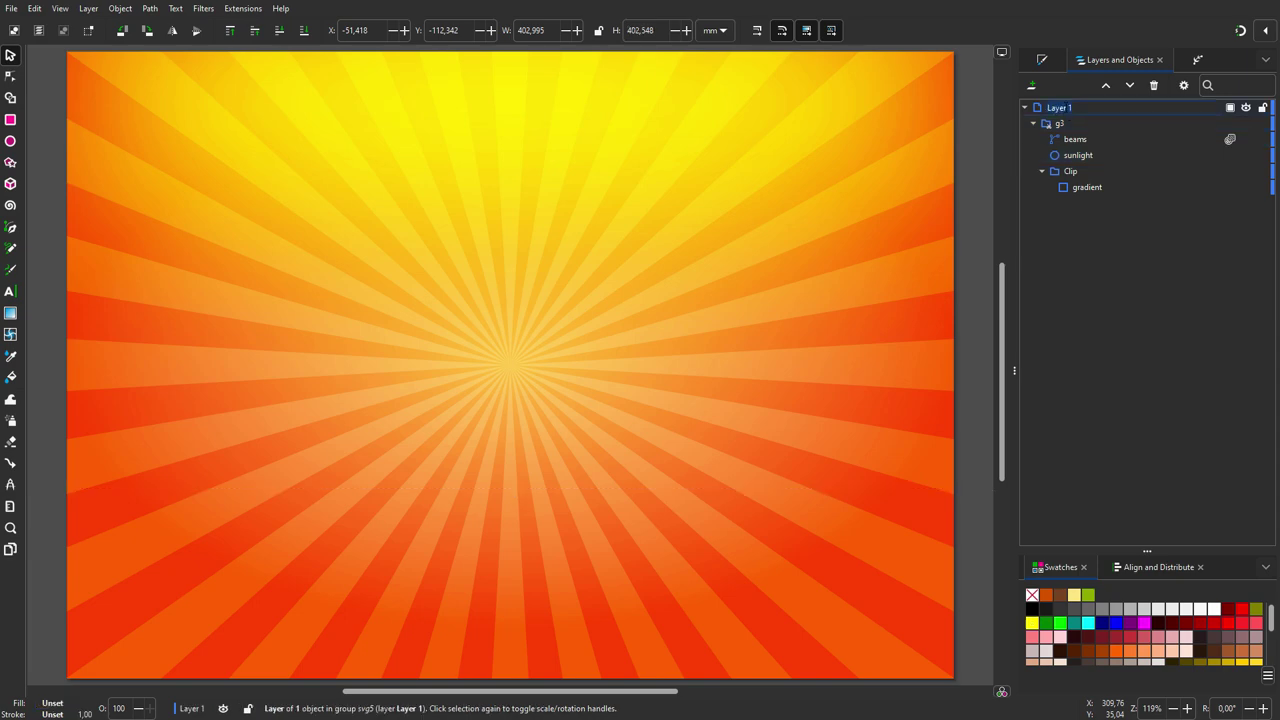
{"action": "type", "text": "sunburst"}
{"action": "key", "text": "Return"}
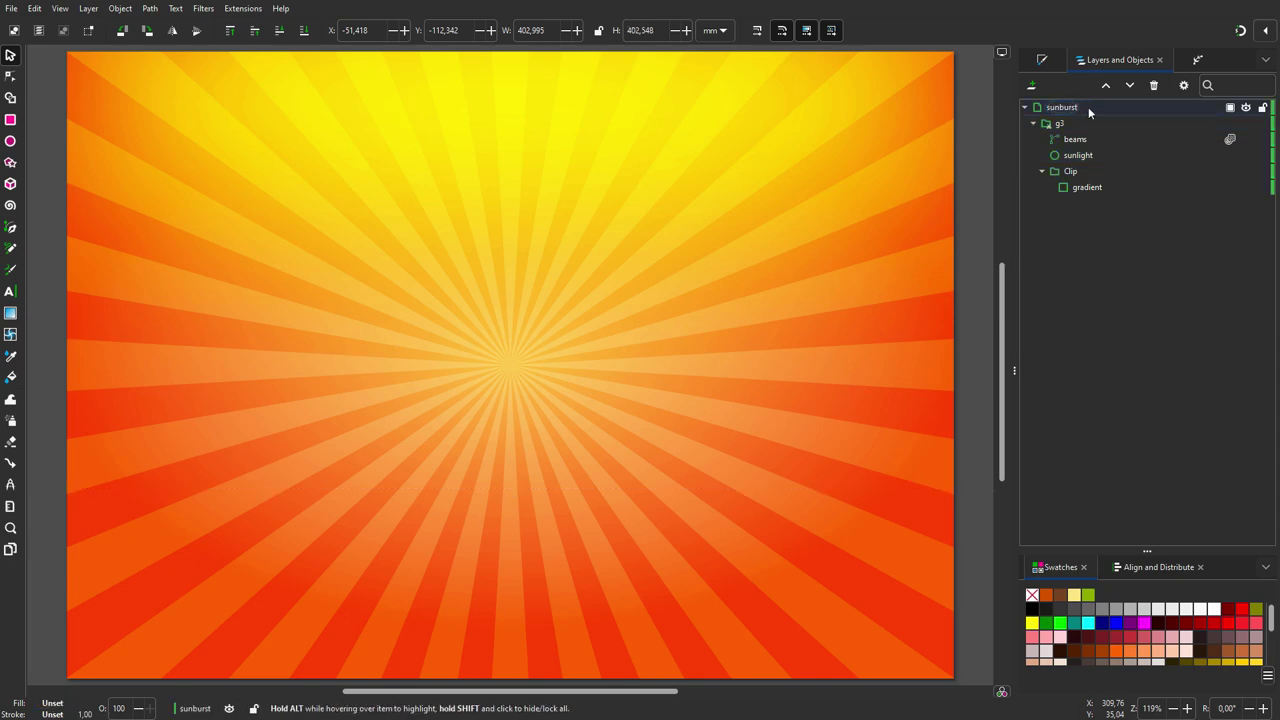